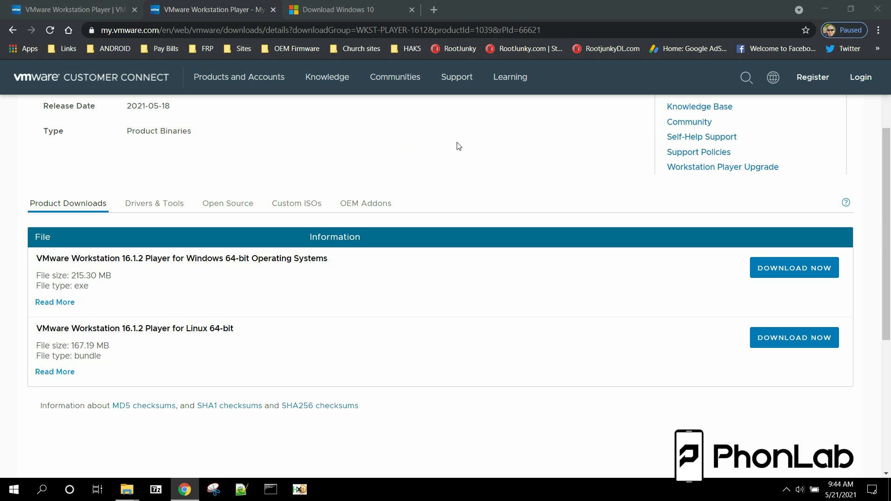
Step: Review the download pages for VMware Workstation 16.1.2 Player for Windows and the Windows 10 installation media tool
click(239, 77)
drag(37, 257, 334, 263)
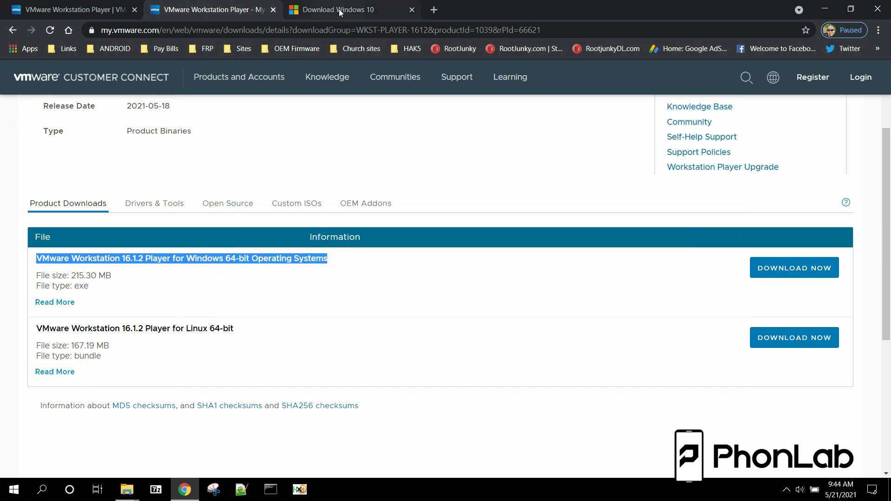
click(340, 12)
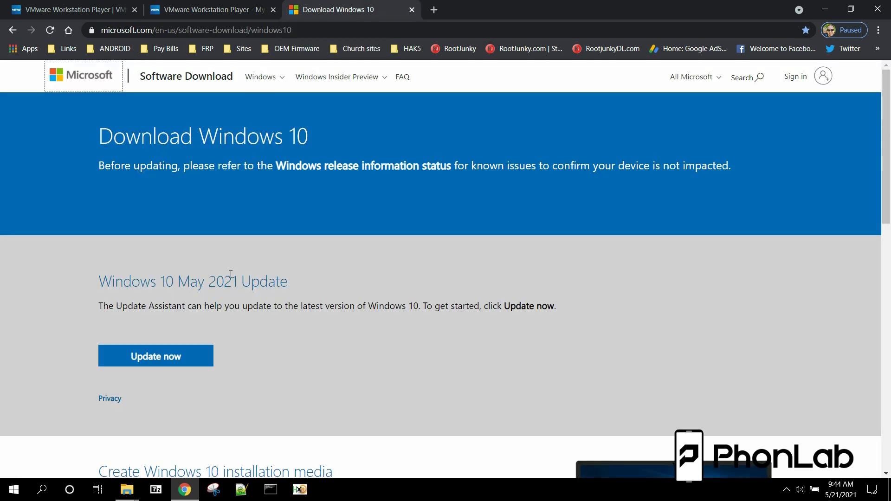
scroll(298, 208, down, 4)
scroll(301, 214, down, 2)
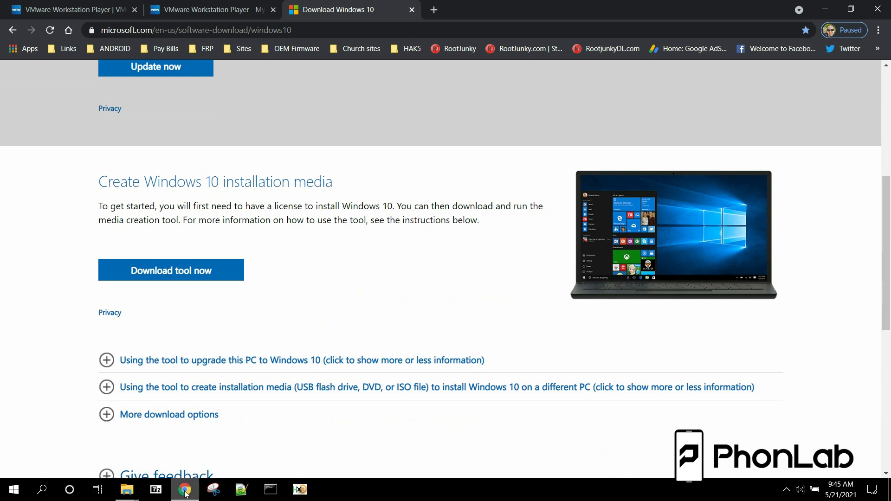
Step: Check the Downloads folder for the downloaded VMware Player and Media Creation Tool installers
mouse_move(127, 488)
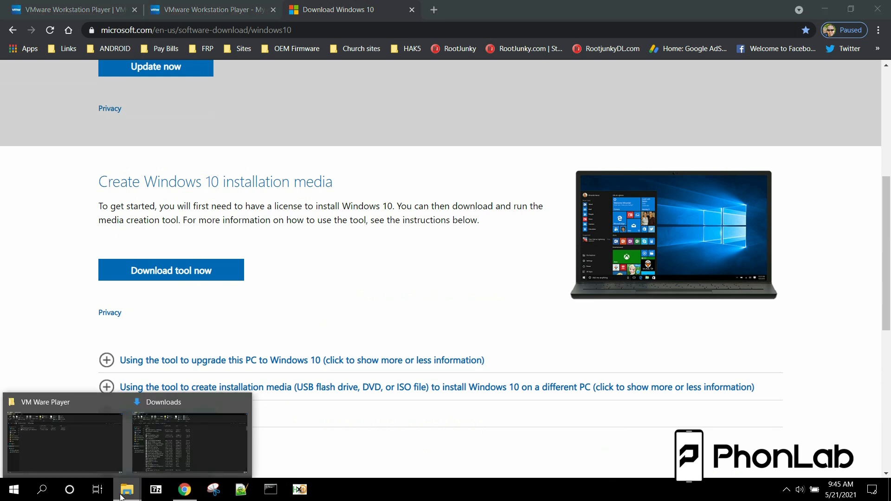
click(153, 443)
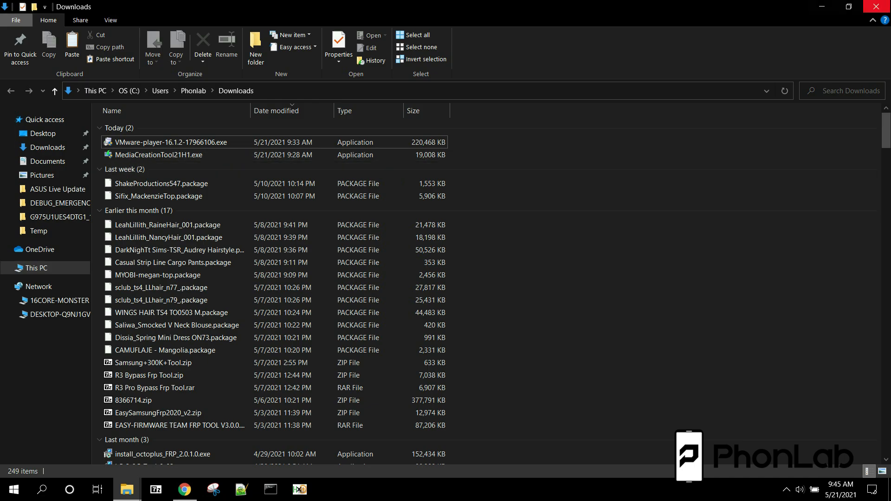
click(821, 6)
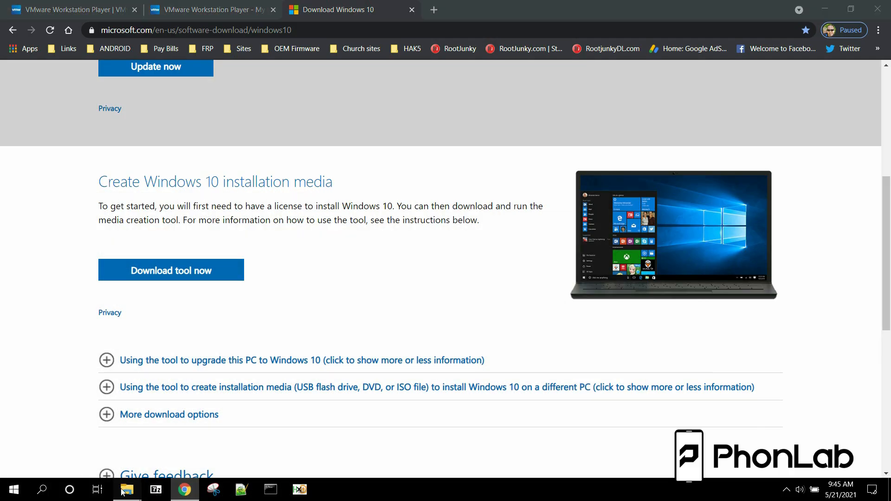
Step: Run the VMware-player-16.1.2-17966106.exe installer from the VM Ware Player folder
mouse_move(127, 489)
click(65, 443)
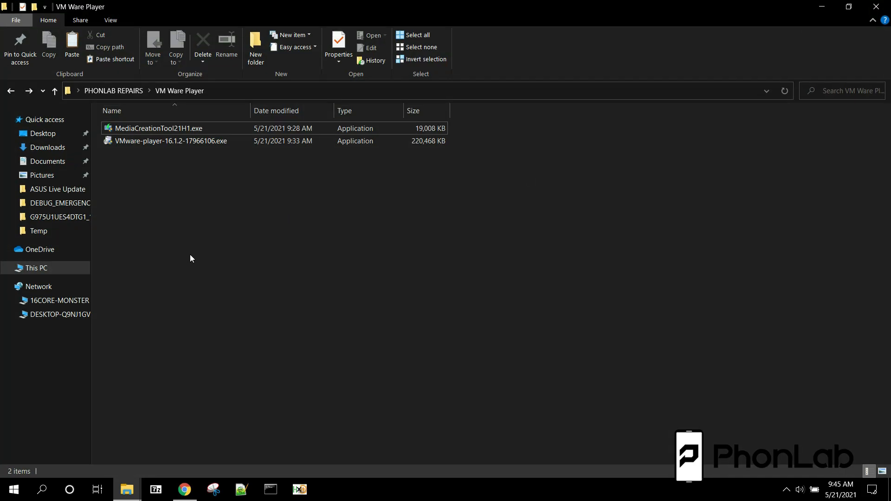
double_click(177, 141)
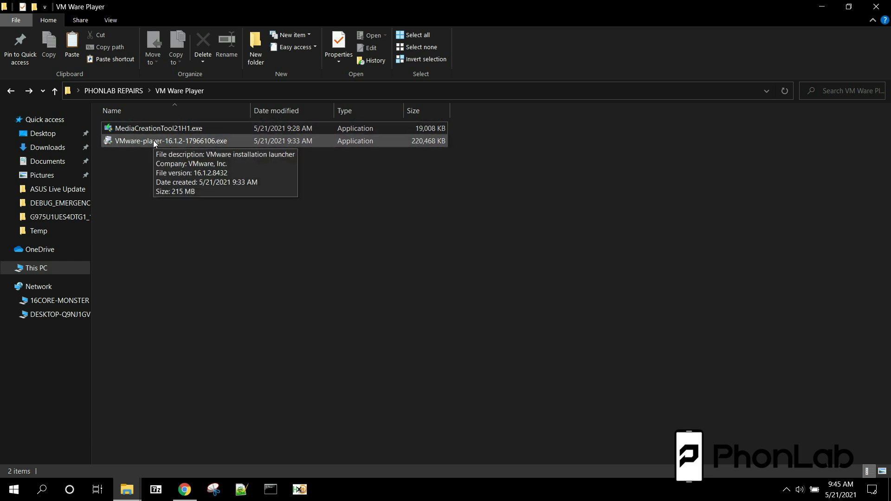
click(215, 160)
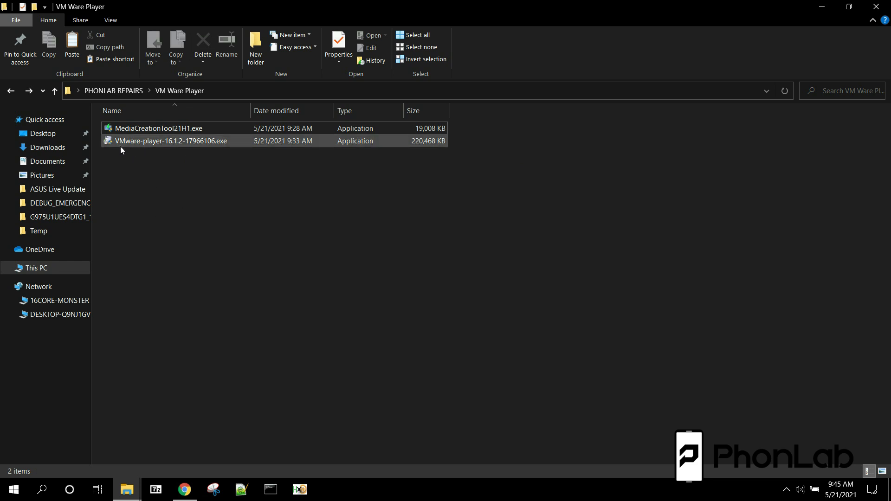
double_click(163, 141)
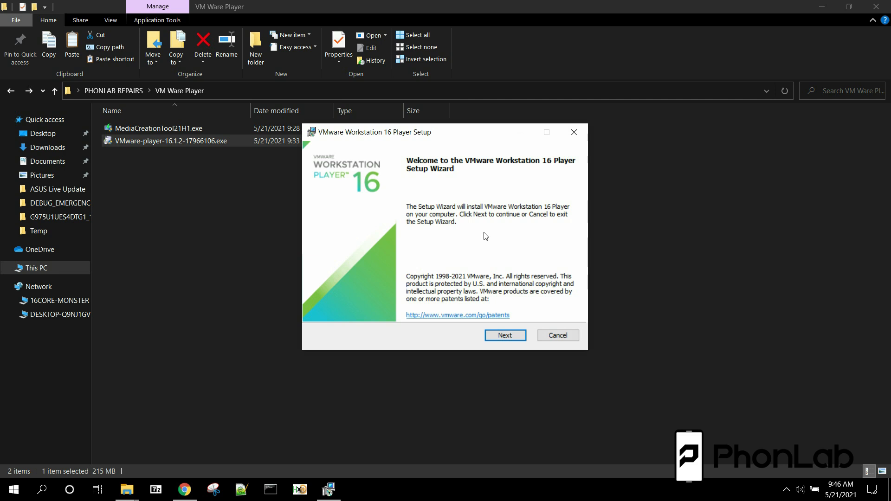
Step: Accept the VMware license agreement and enable the Enhanced Keyboard Driver in the custom setup
click(498, 337)
click(321, 308)
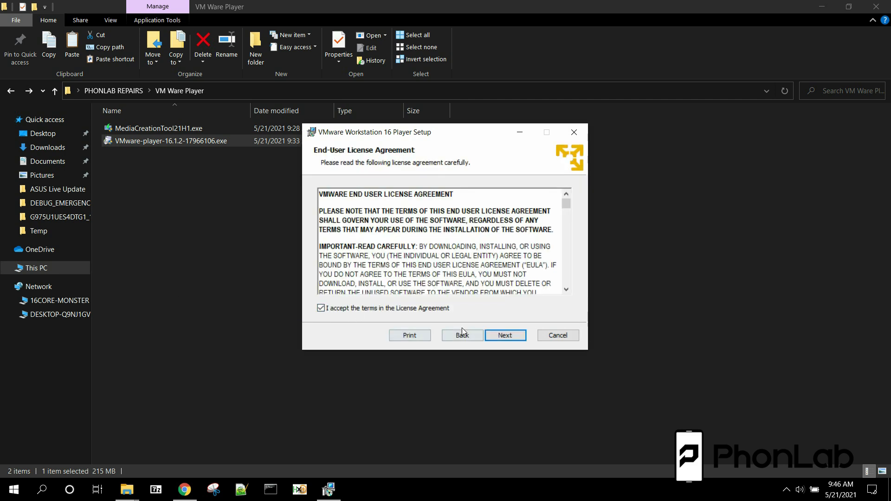
click(504, 337)
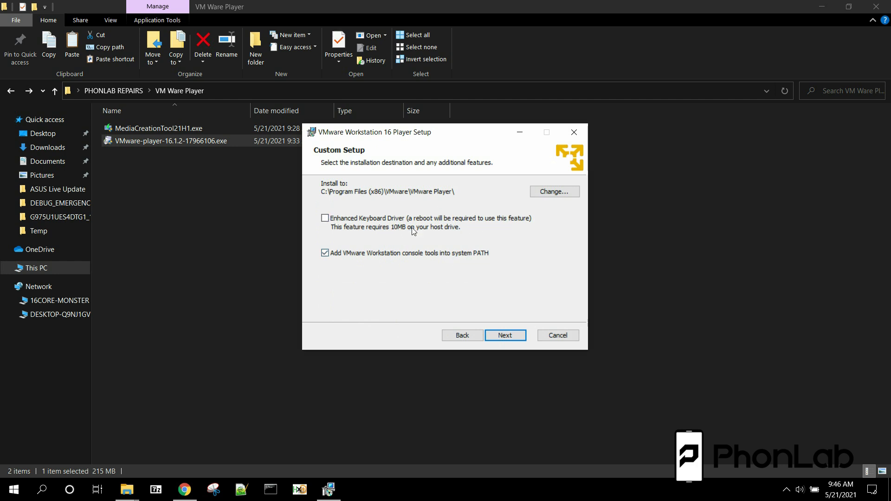
click(328, 220)
click(498, 336)
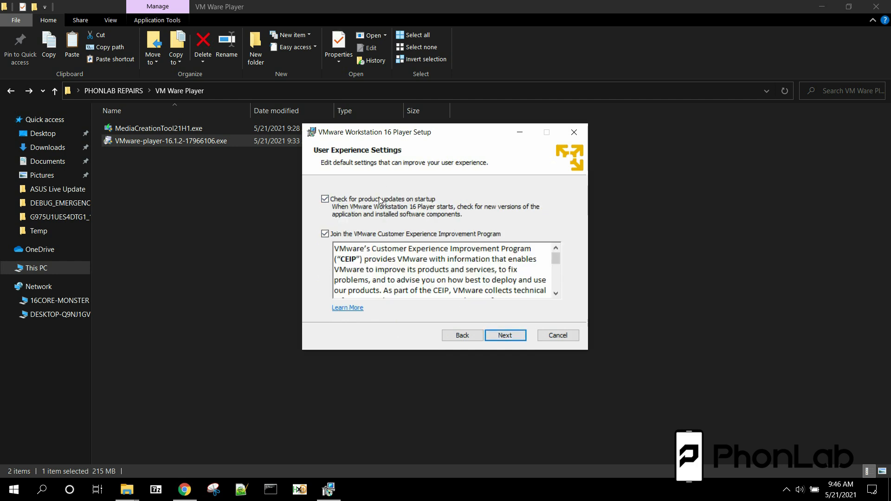
Step: Opt out of the VMware Customer Experience Improvement Program and install the player with both default shortcuts
click(324, 234)
click(505, 336)
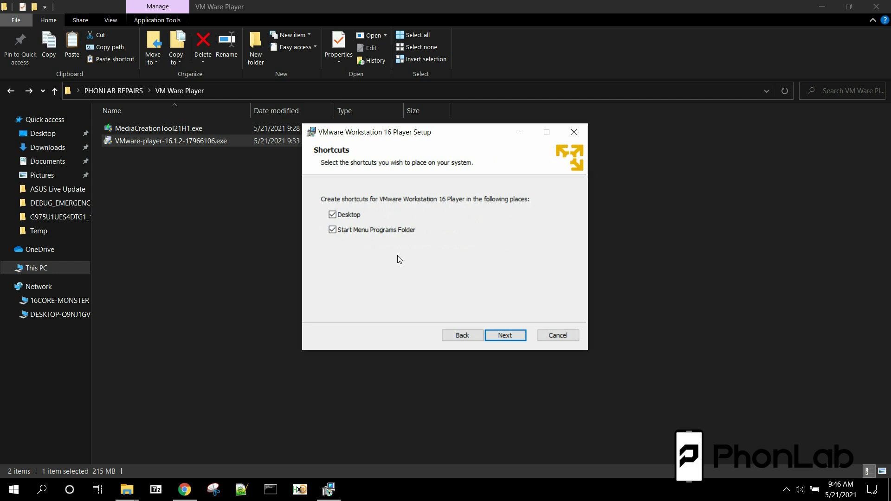
click(503, 334)
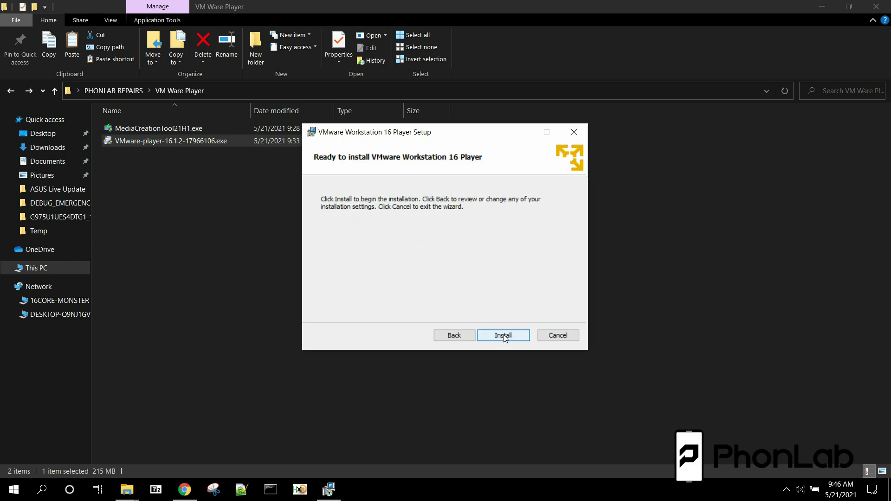
click(503, 335)
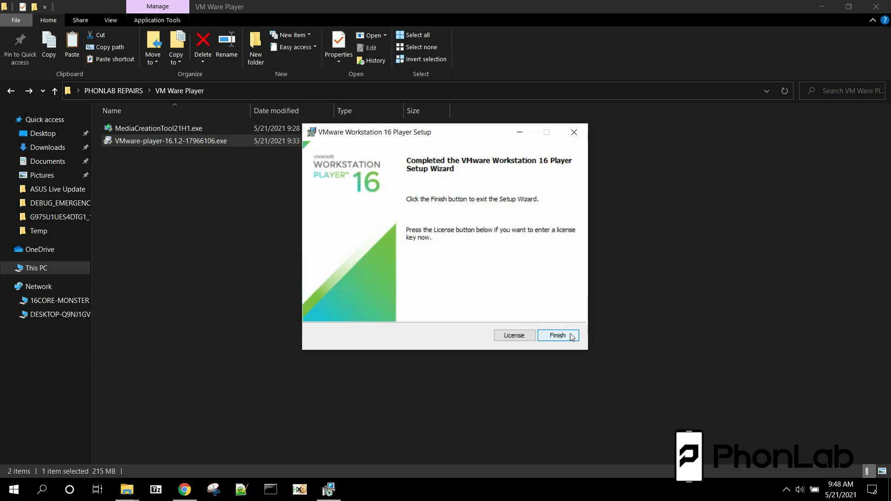
Step: Finish the VMware Player setup without restarting the system
click(570, 333)
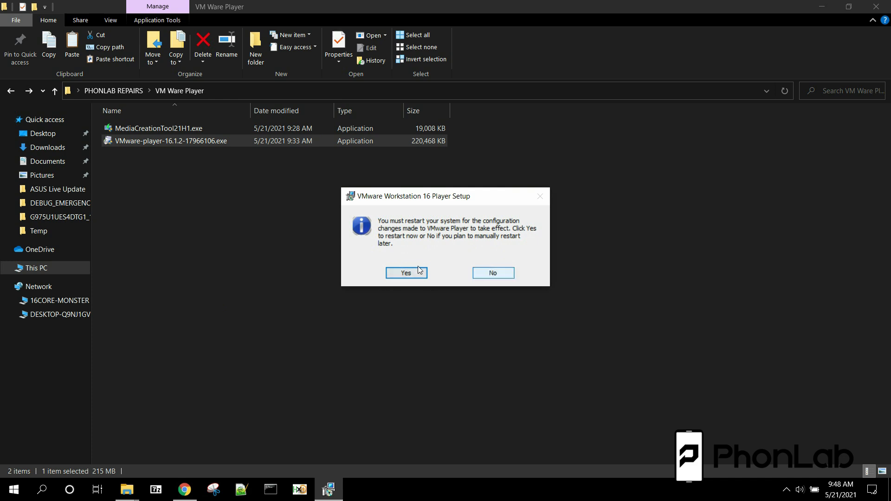
click(499, 273)
click(200, 236)
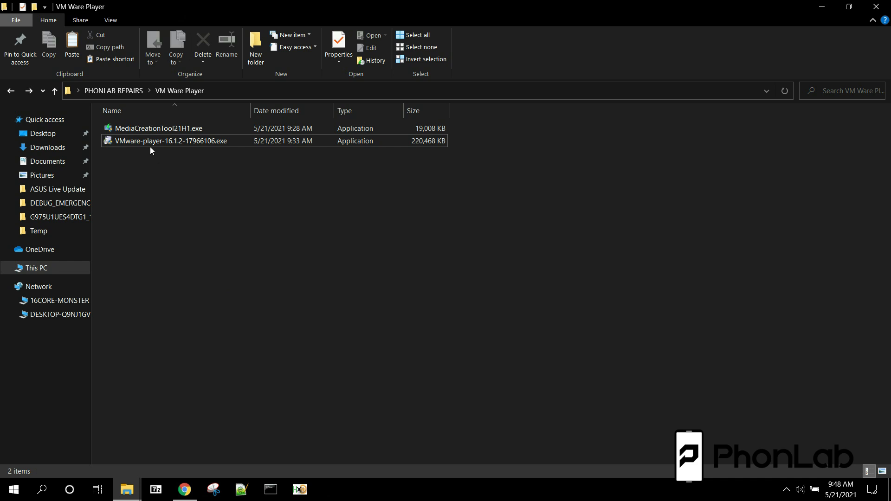
Step: Run MediaCreationTool21H1.exe, accept its license terms and choose to create installation media with the recommended language, edition and architecture
click(165, 127)
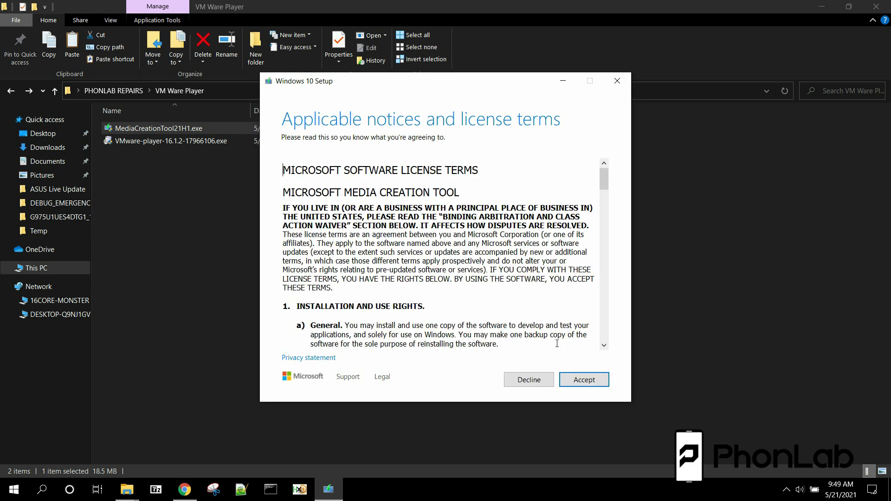
click(584, 378)
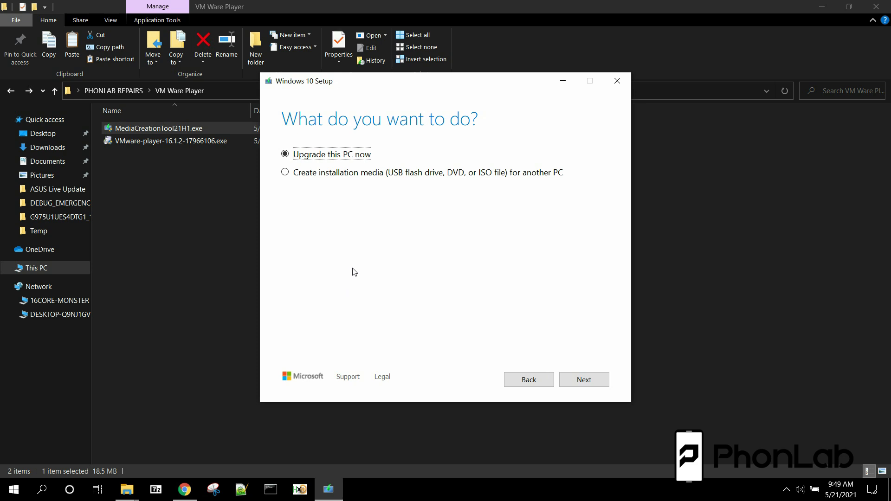
click(286, 174)
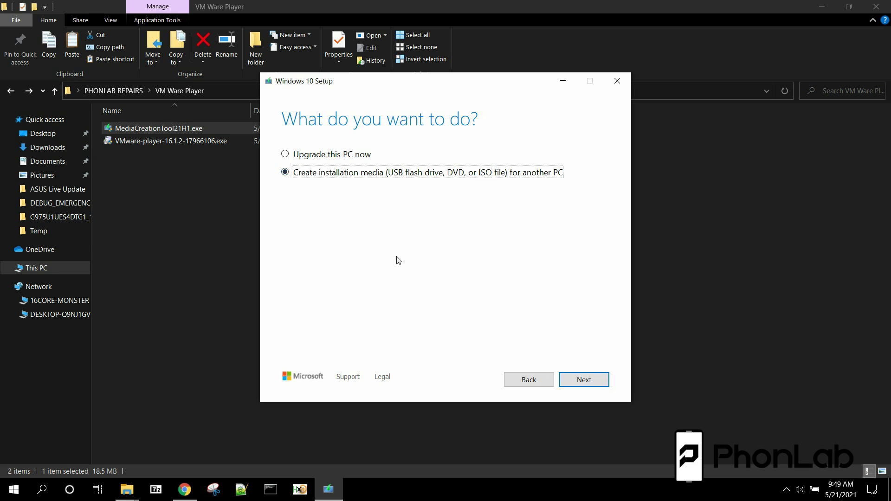
click(594, 373)
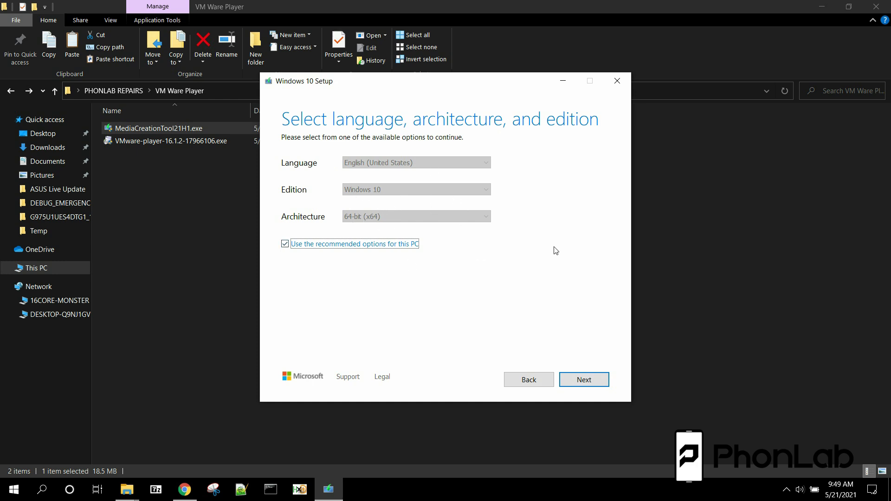
click(583, 380)
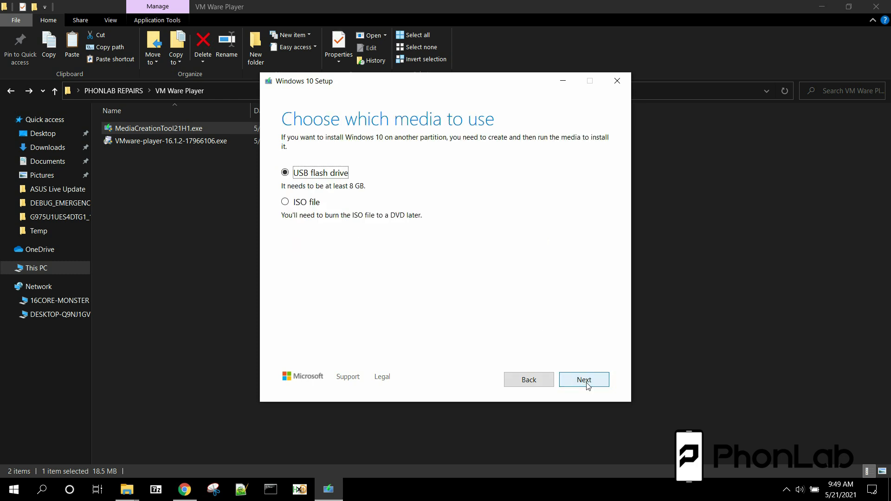
Step: Choose ISO file as the media, view its save location, and exit Windows 10 Setup without saving
click(286, 203)
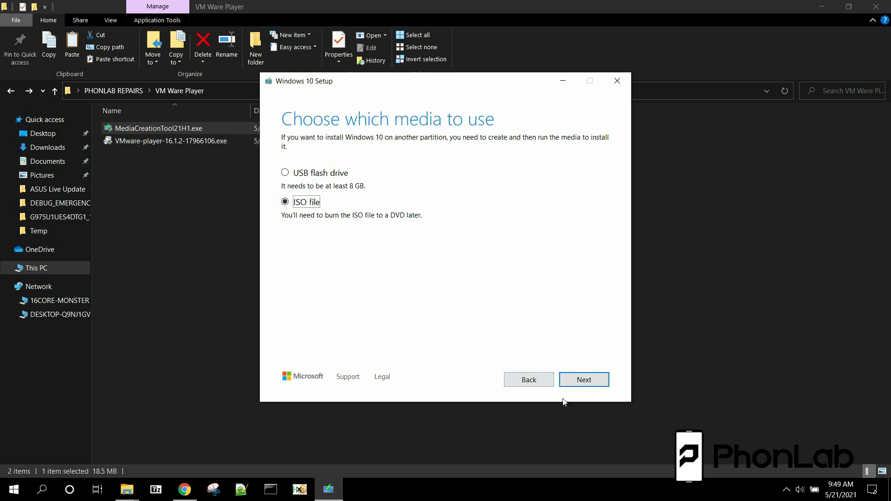
click(583, 378)
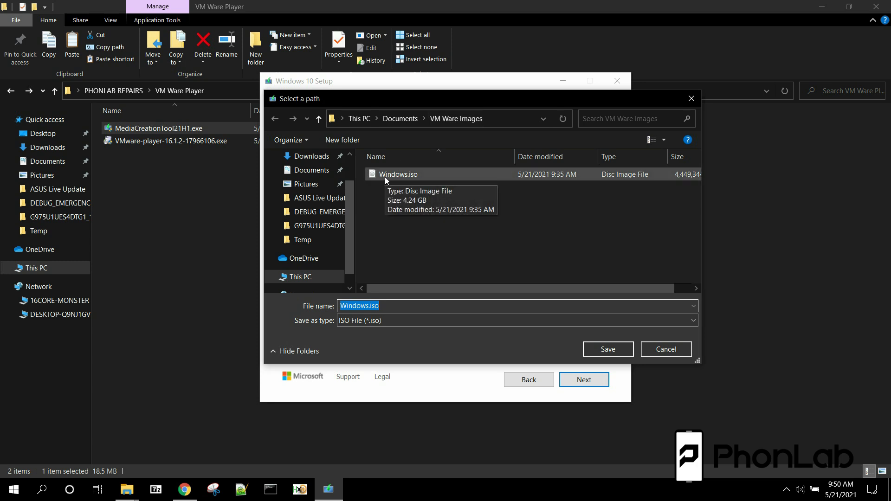
click(401, 307)
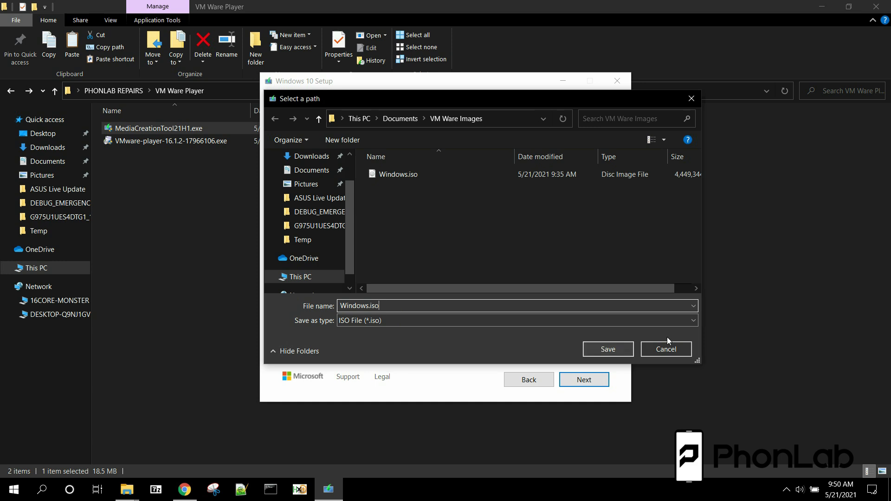
click(649, 349)
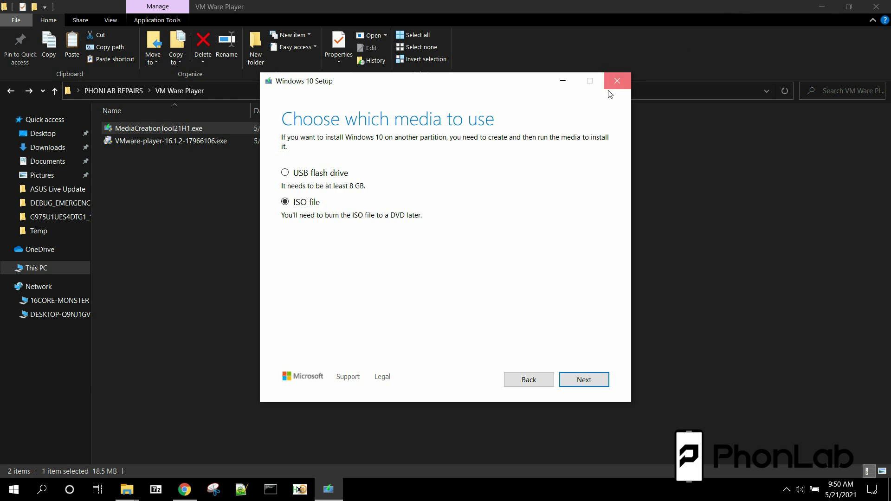
click(617, 81)
click(430, 288)
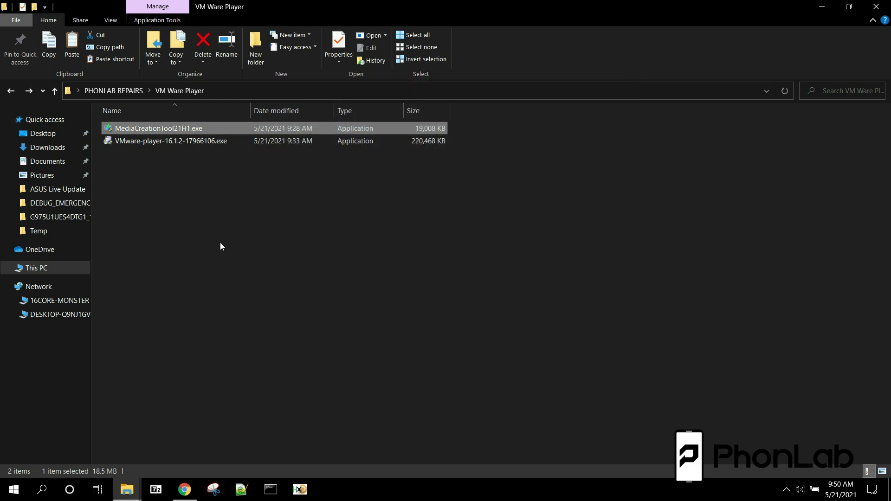
click(220, 250)
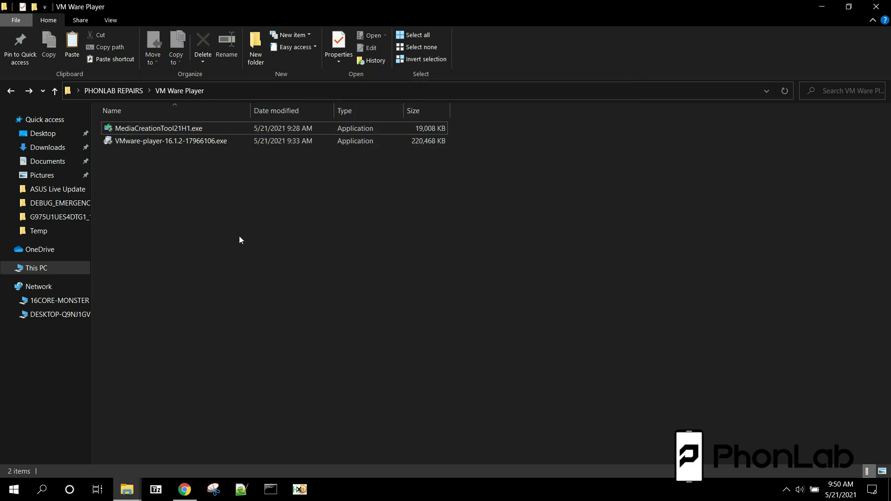
Step: Rename Windows.iso in the Documents folder's VM Ware Images subfolder to Windows-10.iso and minimize the folder window
click(47, 161)
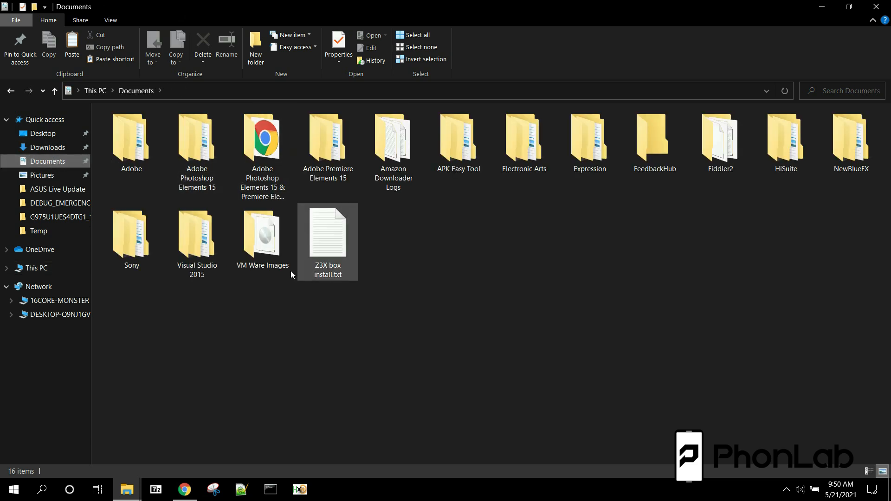
double_click(274, 252)
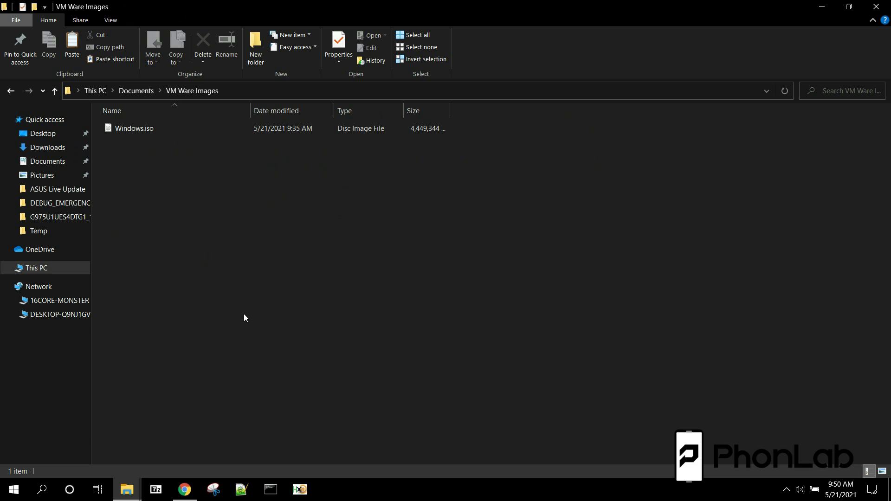
click(152, 132)
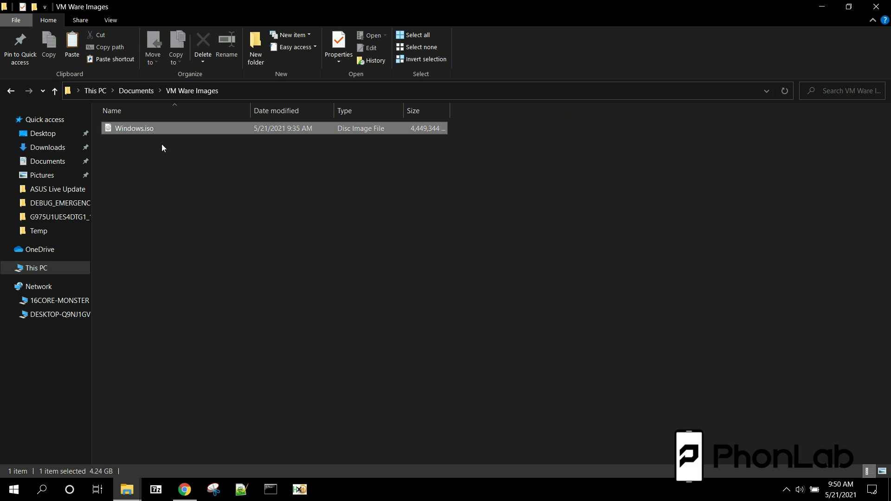
right_click(145, 131)
click(177, 451)
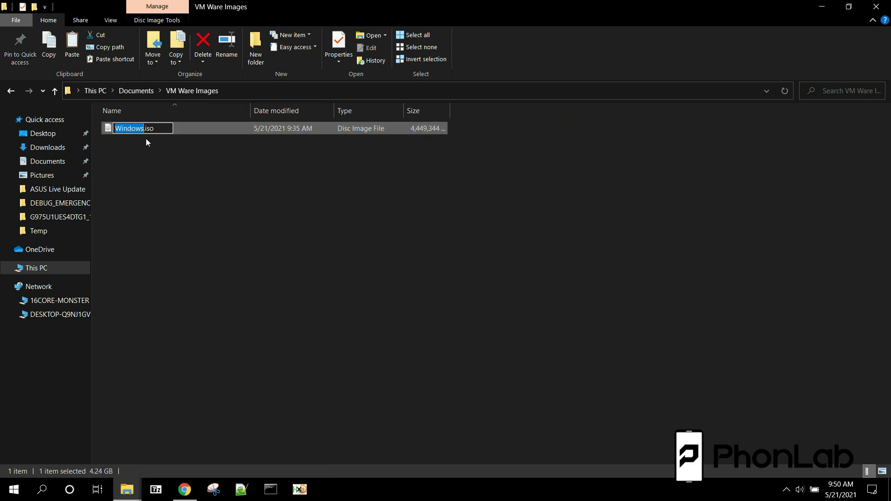
key(End)
text(-10)
key(Return)
click(221, 212)
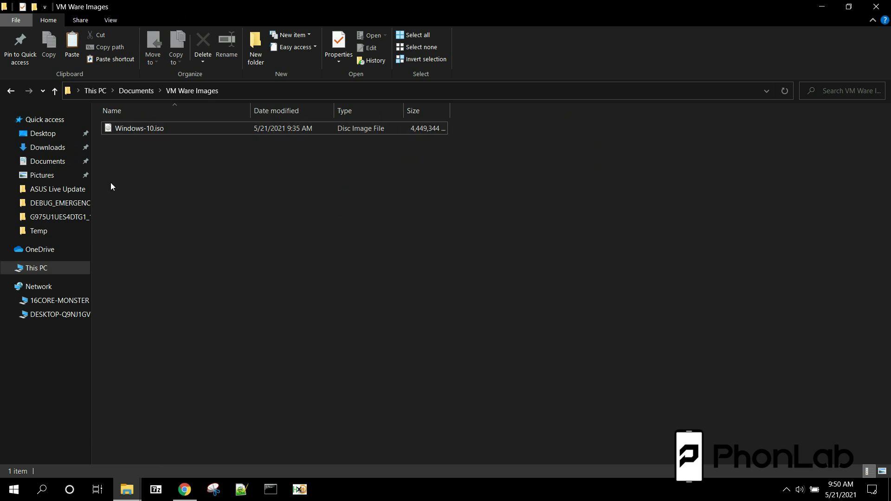
click(822, 6)
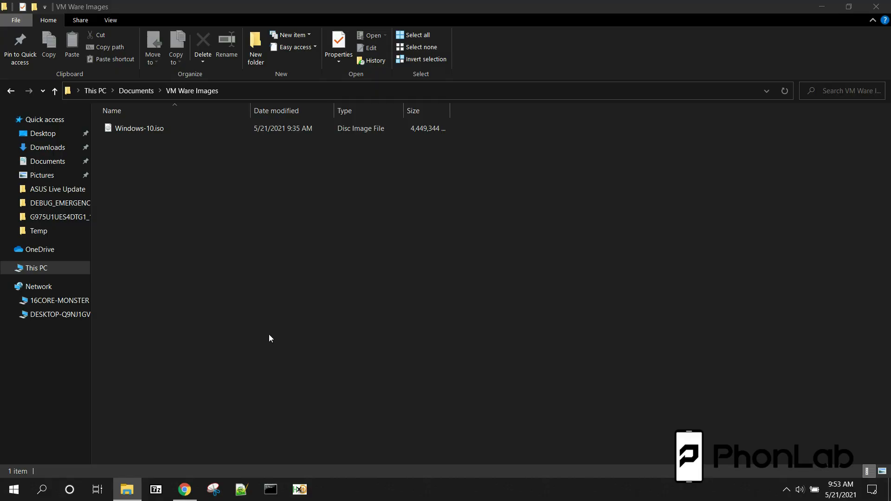
Step: Launch VMware Workstation 16 Player and choose to use it for free for non-commercial use
click(14, 494)
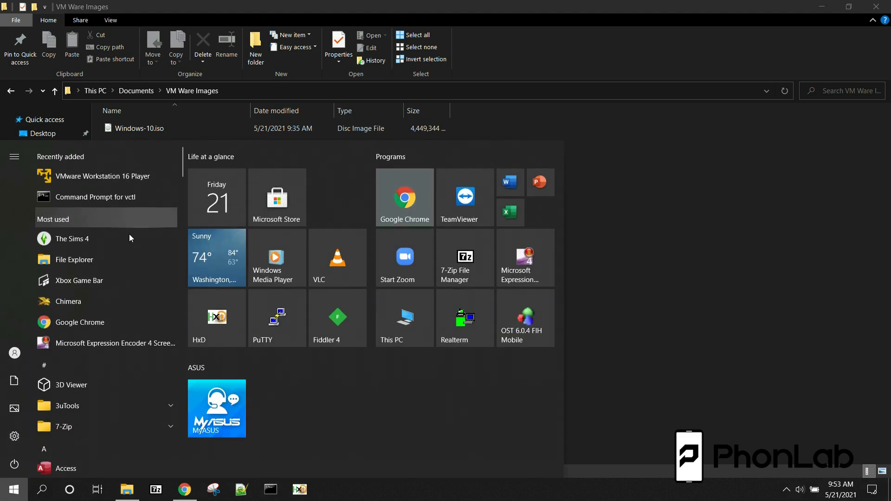
click(117, 175)
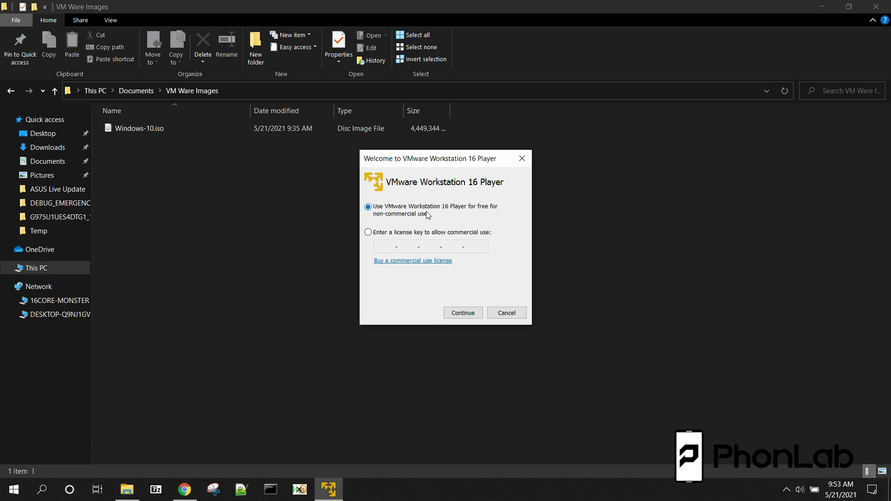
click(468, 315)
click(464, 314)
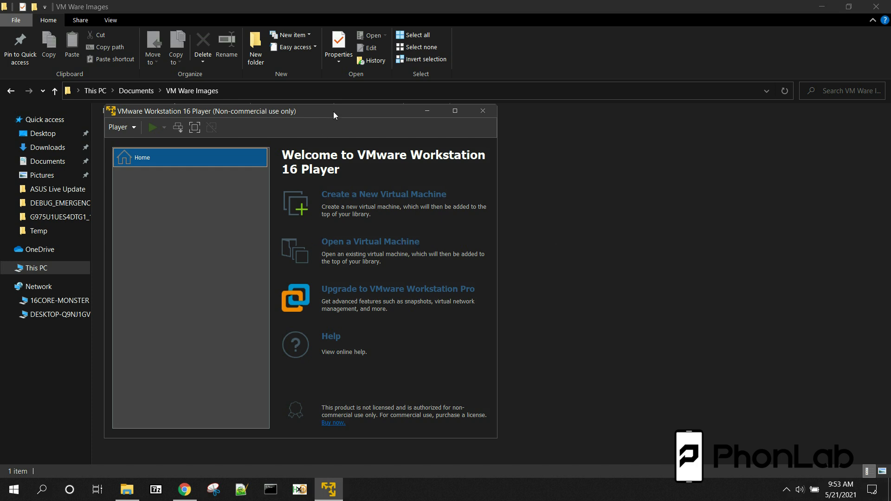
drag(334, 111, 369, 67)
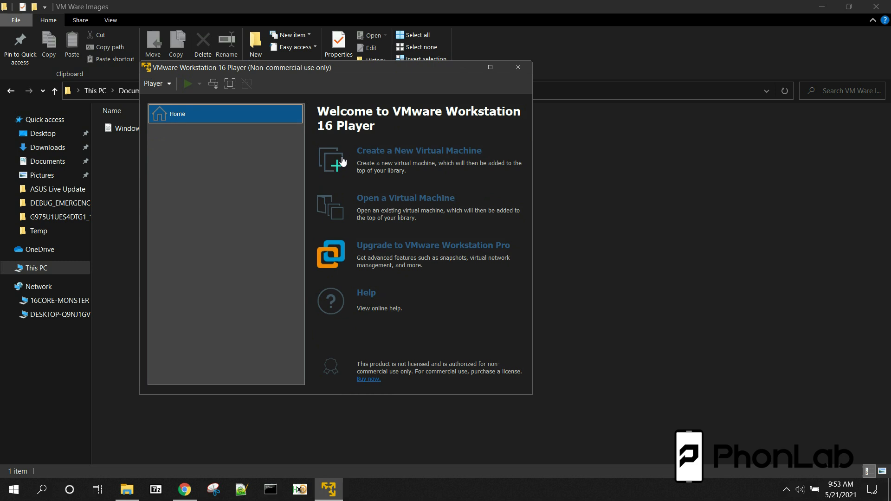
Step: Start a new virtual machine and set its installer disc image to Windows-10.iso from the VM Ware Images folder in Documents
click(383, 153)
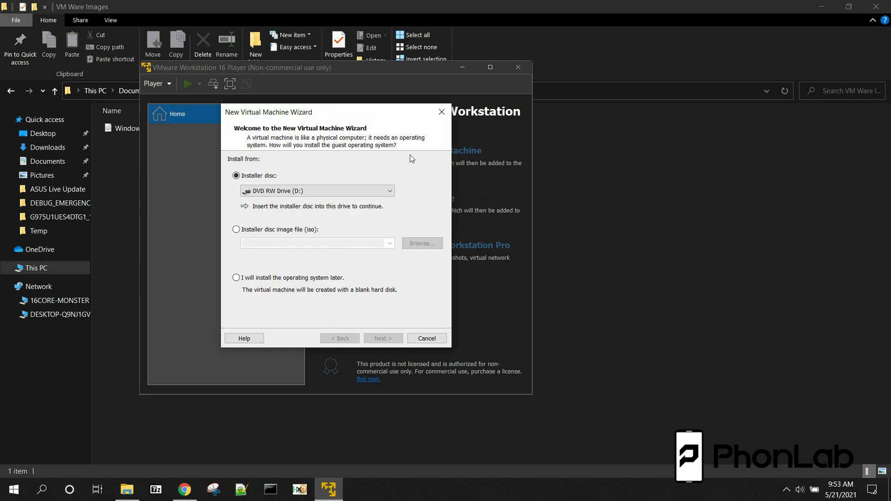
click(303, 191)
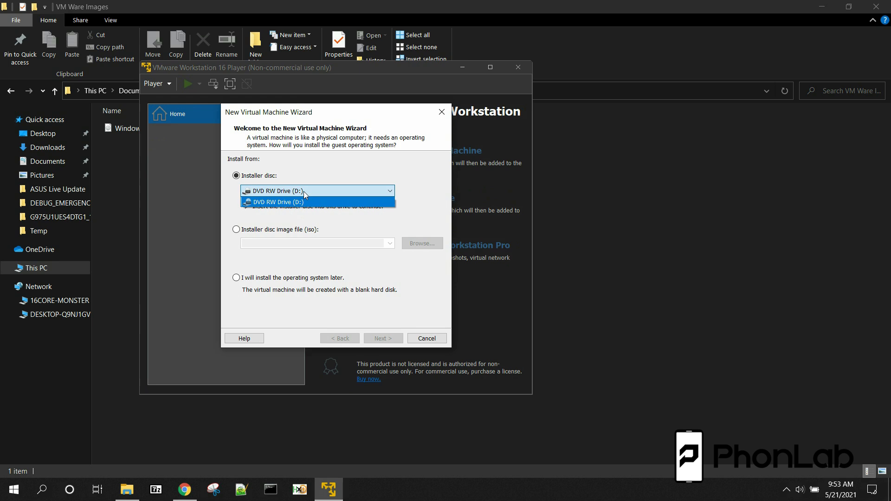
click(325, 191)
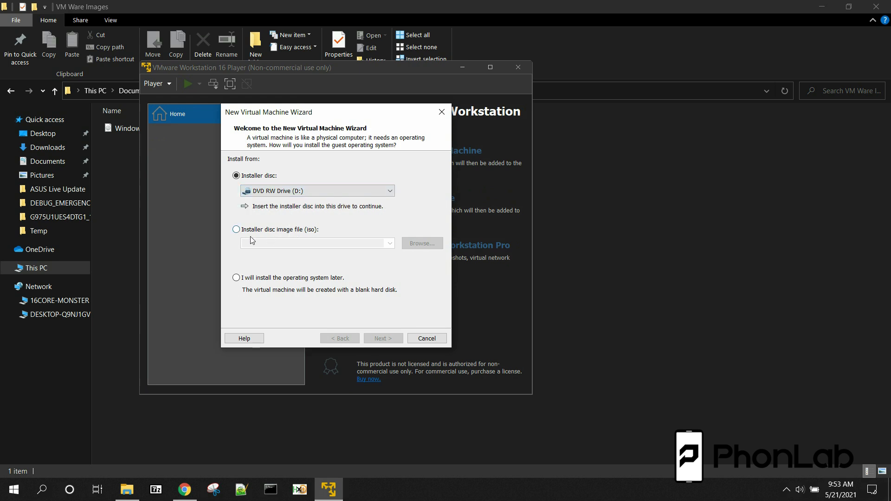
click(236, 230)
click(420, 247)
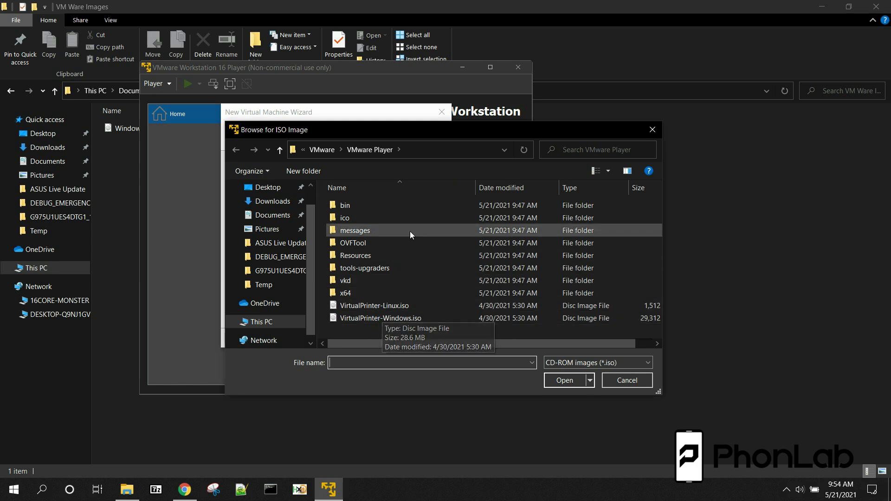
click(278, 215)
scroll(538, 270, down, 2)
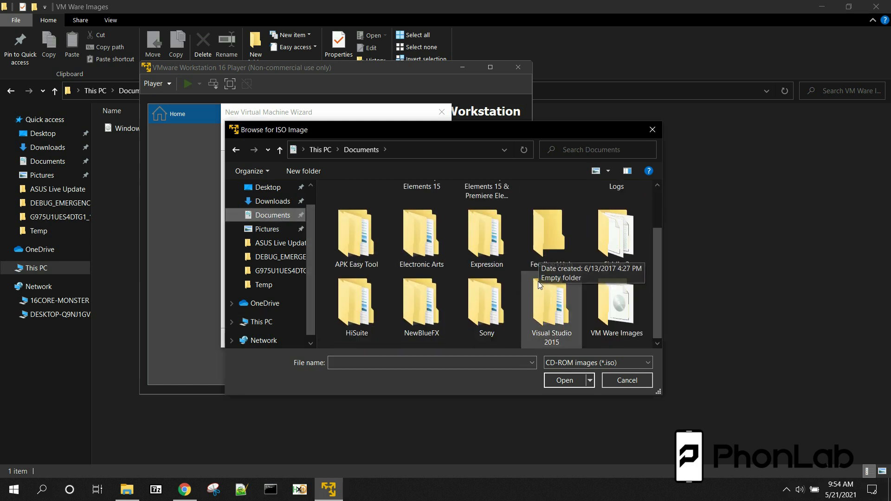
double_click(609, 300)
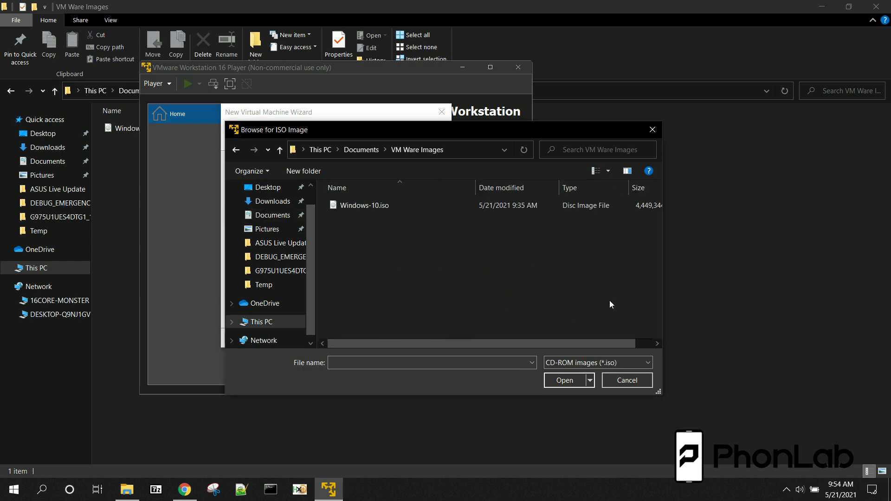
double_click(383, 207)
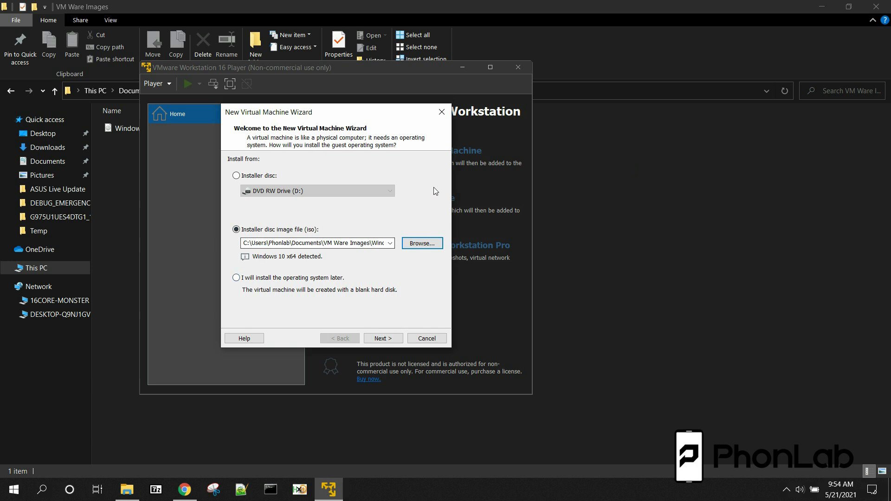
click(385, 338)
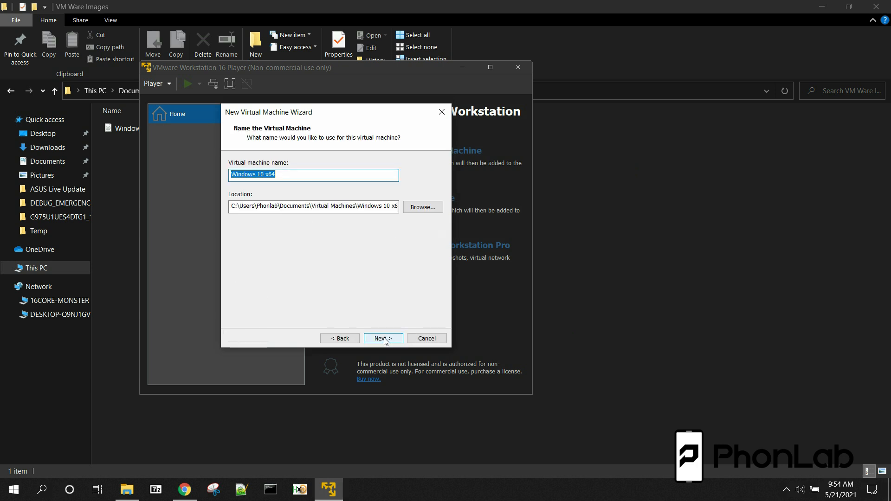
Step: Keep the virtual machine name Windows 10 x64 and accept a 60 GB disk split into multiple files
click(314, 178)
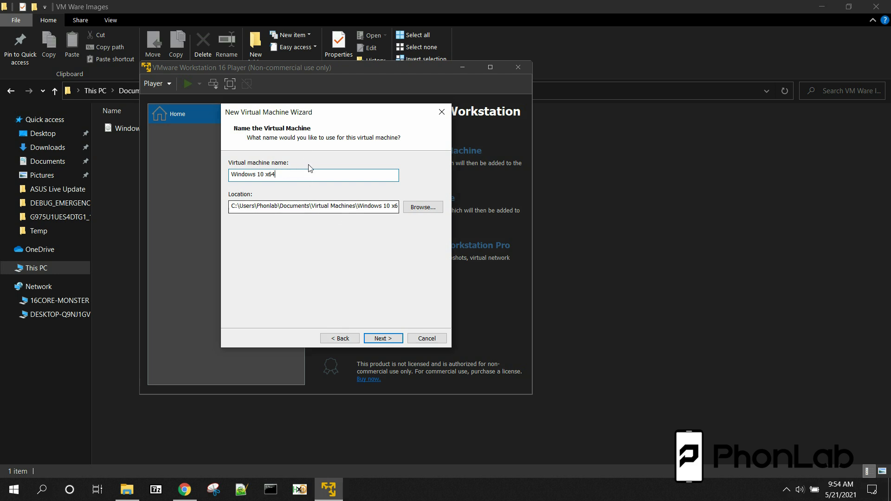
click(381, 340)
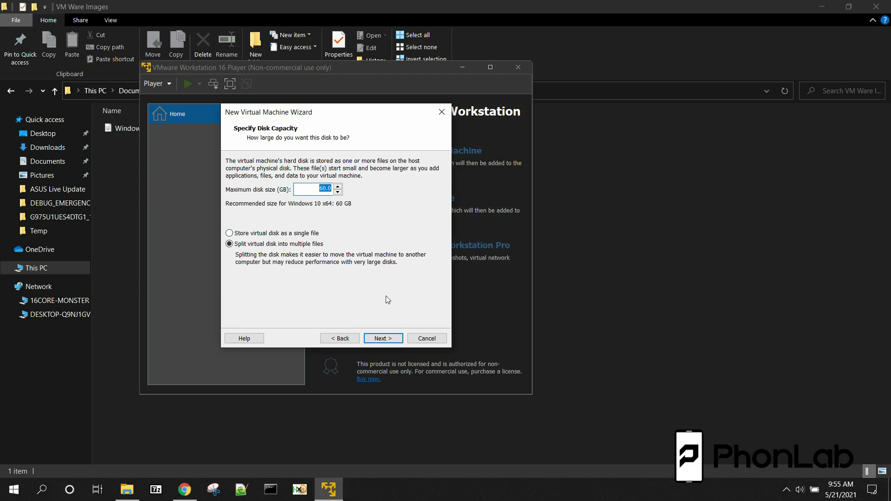
click(383, 338)
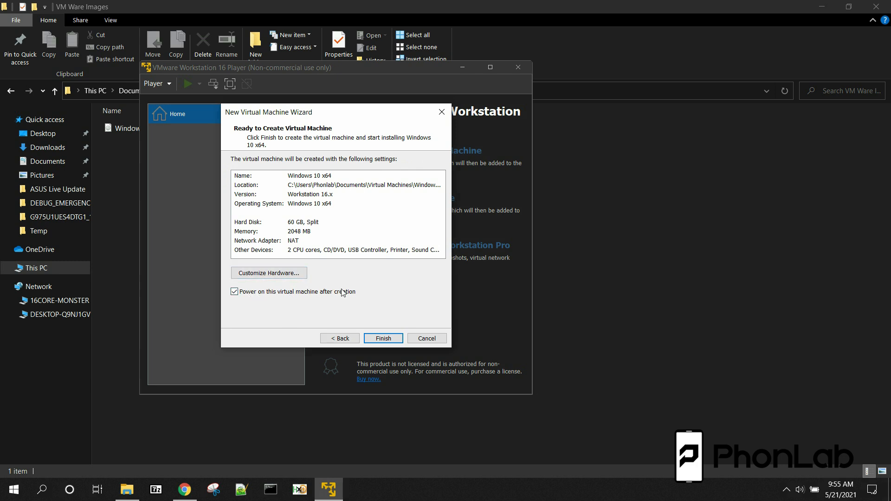
Step: Customize the virtual machine's hardware with 4096 MB of memory and 4 processor cores
click(279, 275)
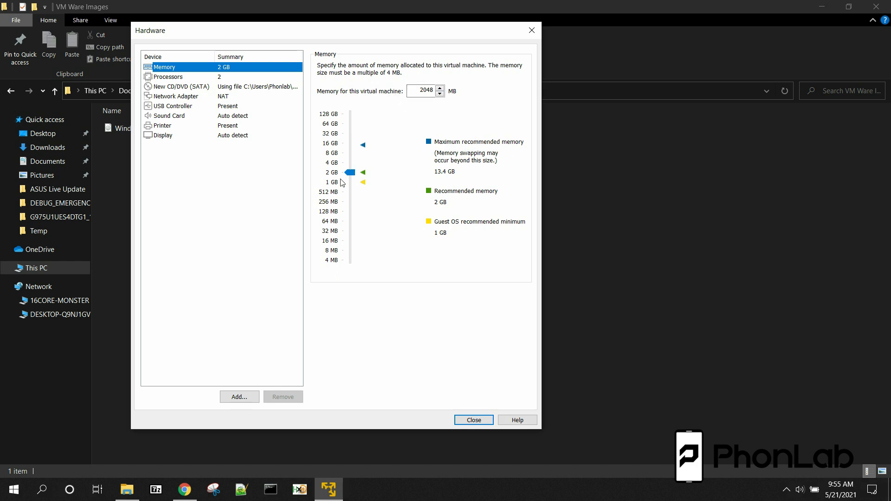
drag(351, 174, 351, 162)
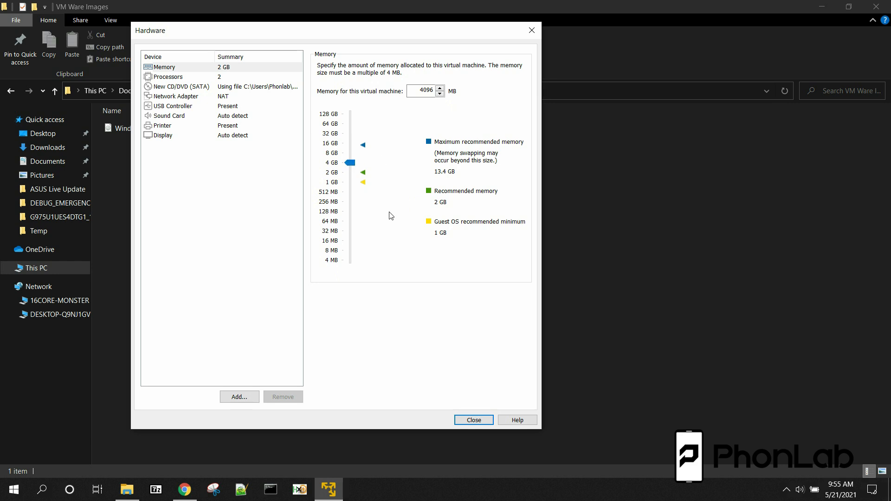
click(179, 78)
click(426, 67)
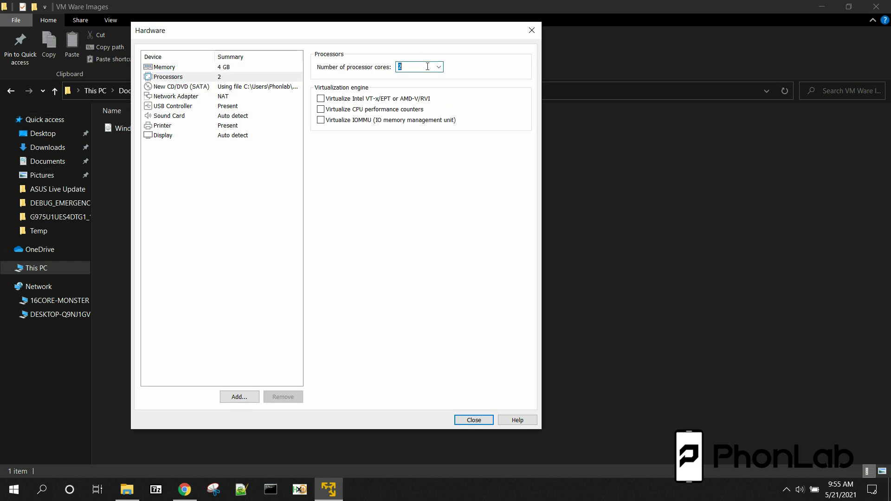
click(439, 68)
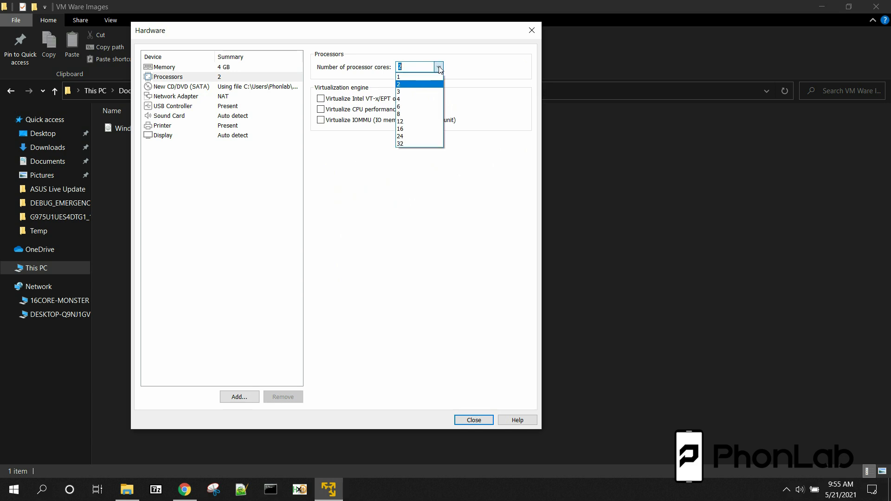
click(491, 58)
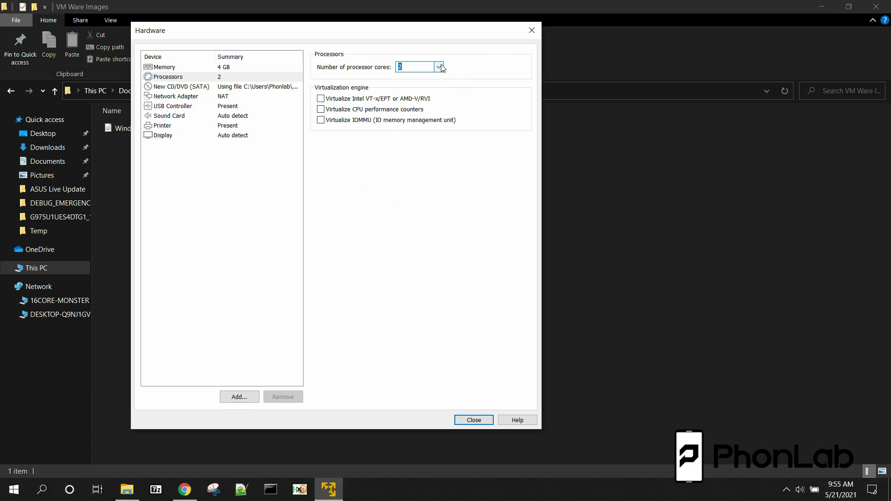
click(439, 67)
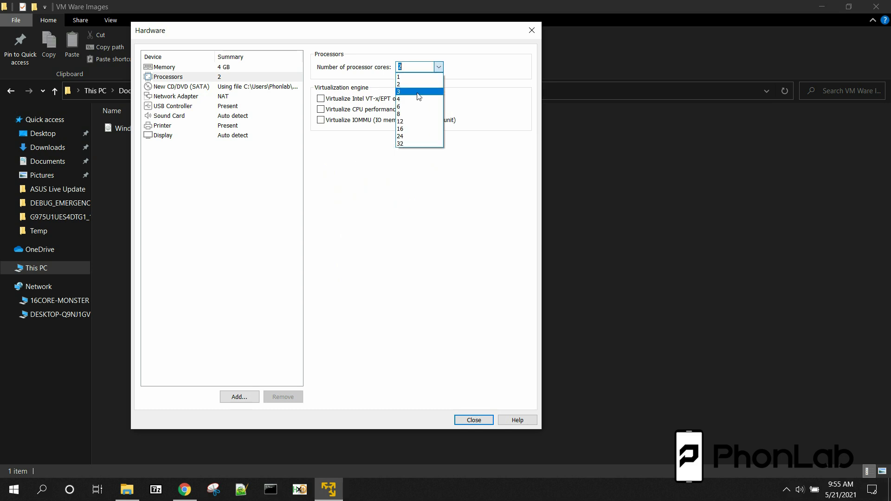
click(432, 99)
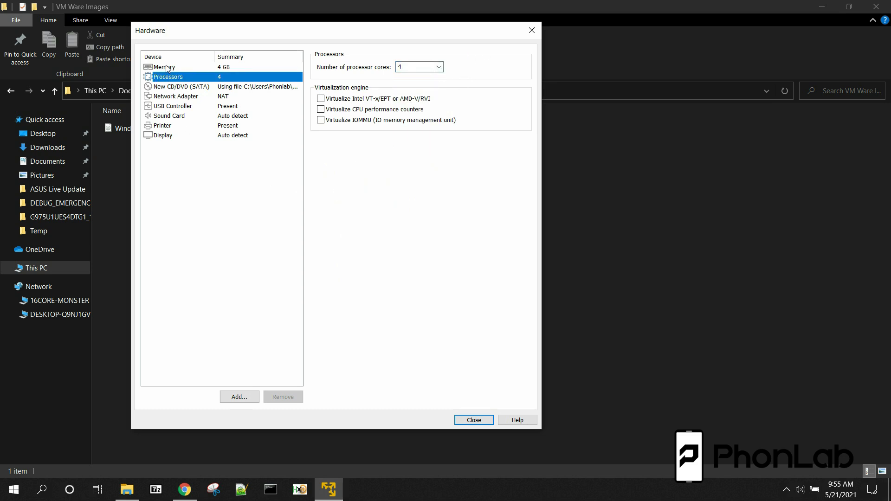
click(197, 68)
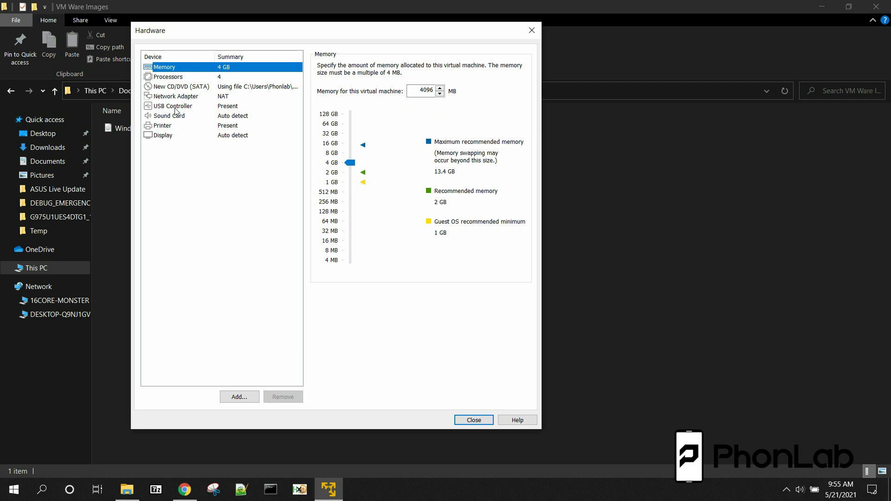
click(479, 423)
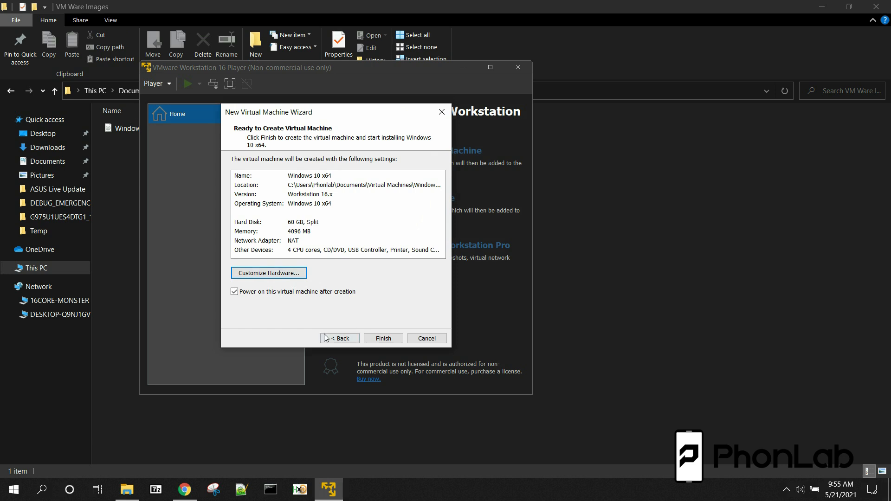
Step: Create and power on the virtual machine, download and install VMware Tools, and dismiss the installation reminder
click(388, 339)
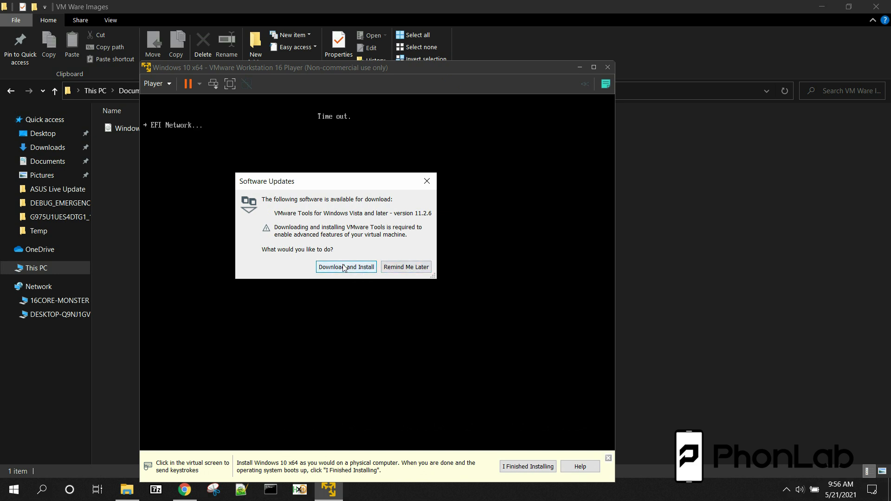
click(345, 268)
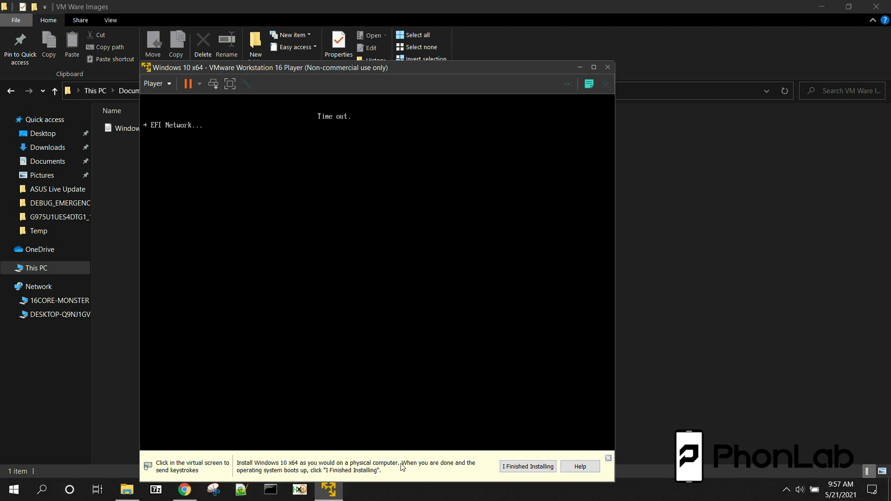
click(525, 467)
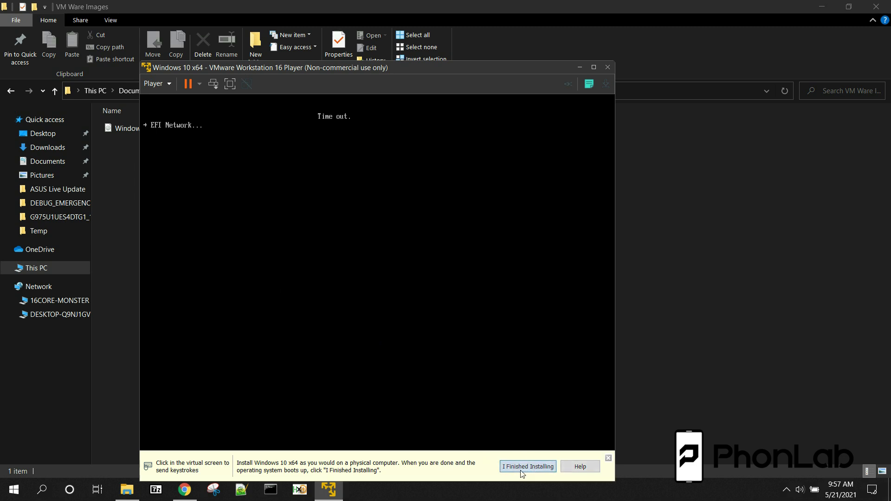
click(158, 96)
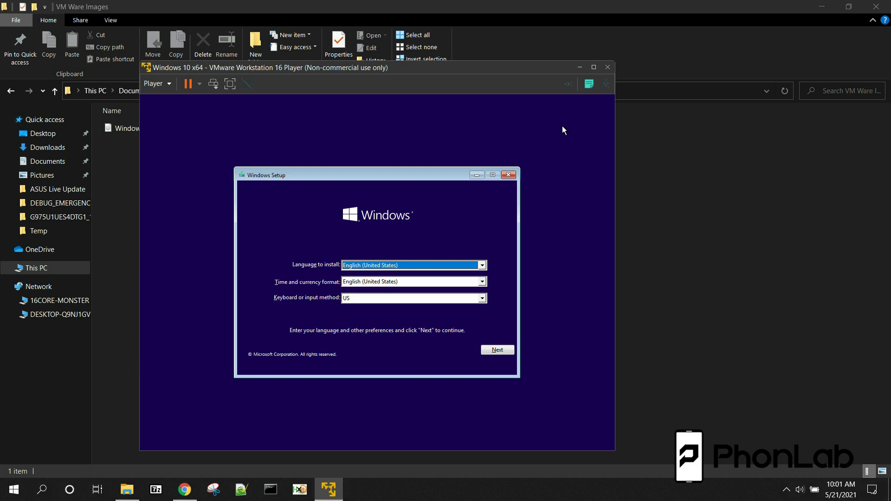
Step: Start installing Windows with English (United States) and US keyboard settings, skip the product key and select Windows 10 Home
click(497, 350)
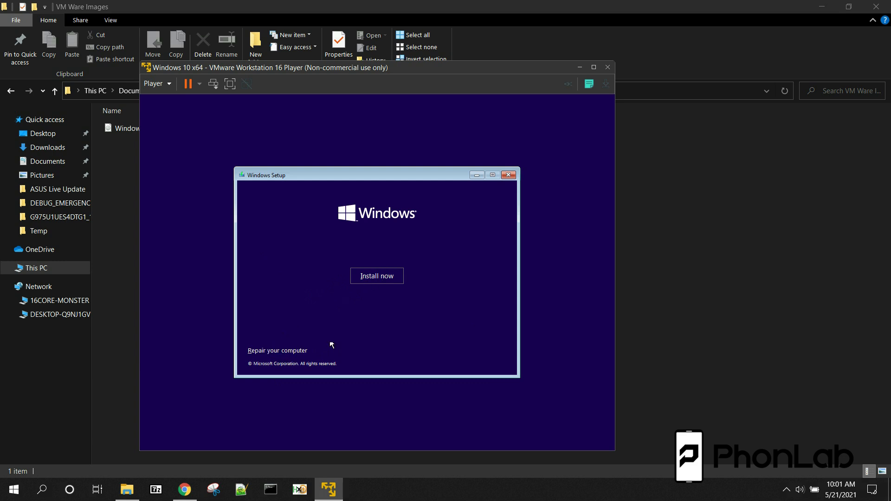
click(395, 277)
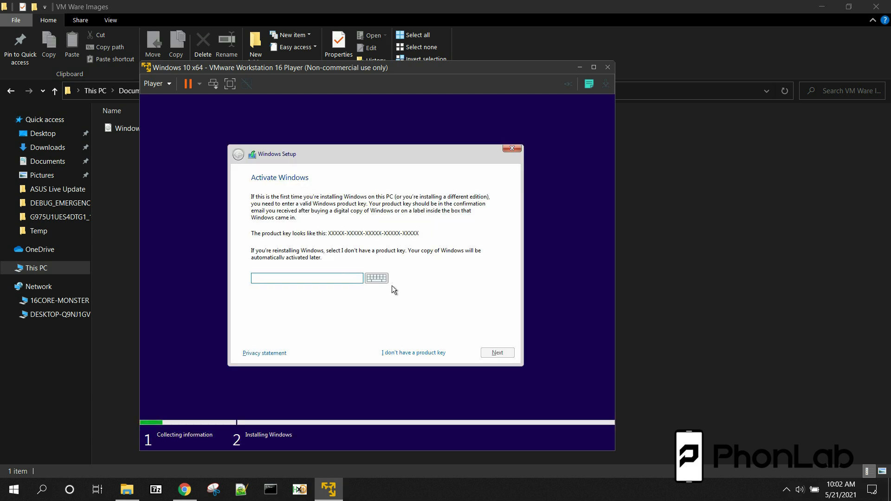
click(409, 355)
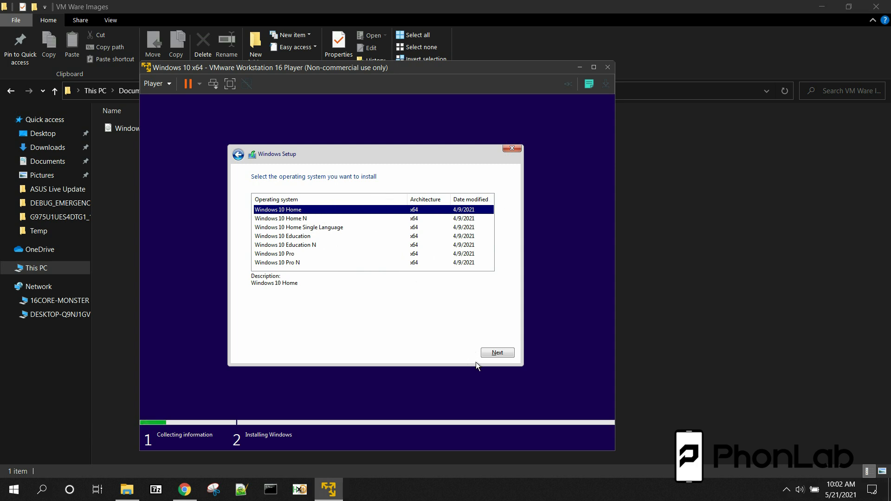
click(492, 353)
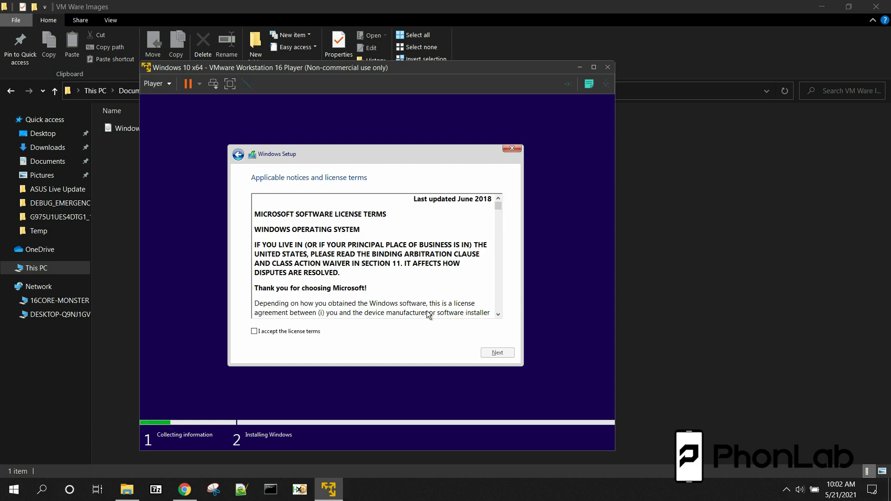
Step: Accept the Windows license terms and run a custom installation on Drive 0 Unallocated Space
click(255, 332)
click(507, 352)
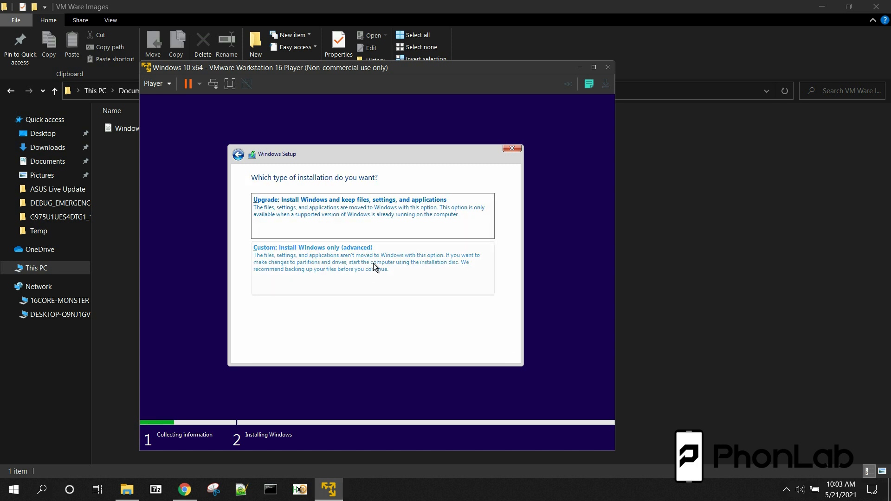
click(367, 271)
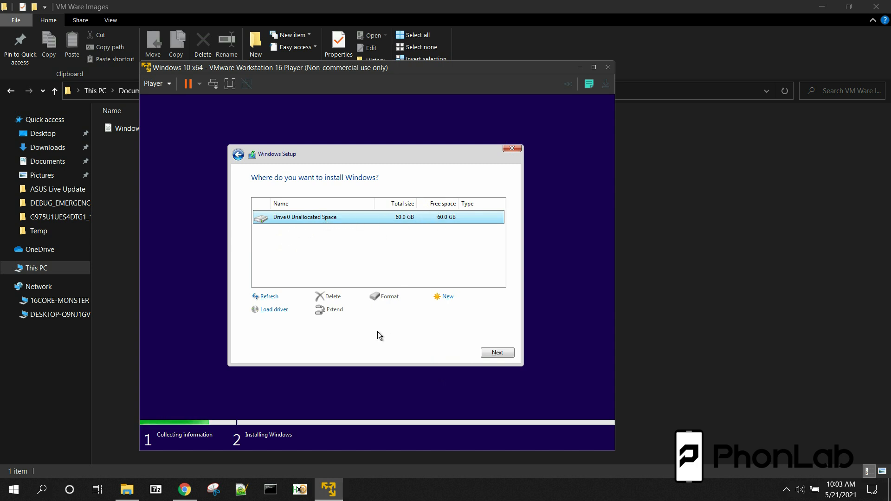
click(496, 352)
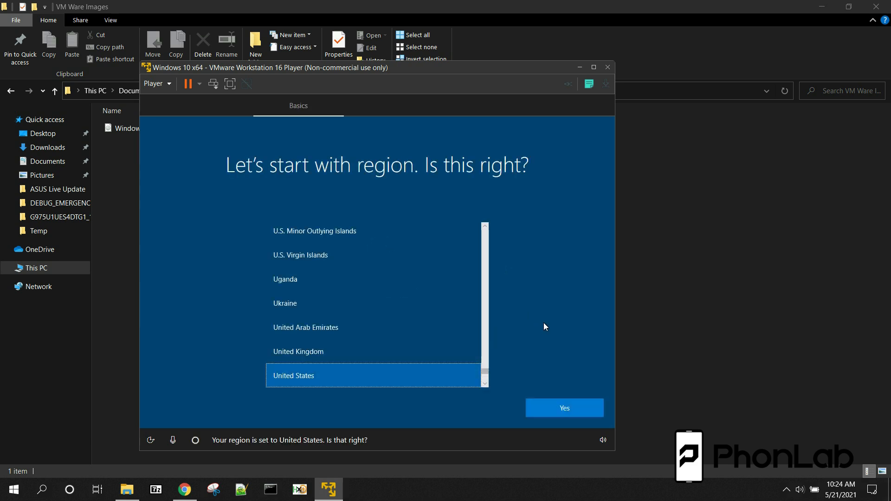
Step: Set the region to United States and the keyboard layout to US, and skip adding a second keyboard layout
click(565, 409)
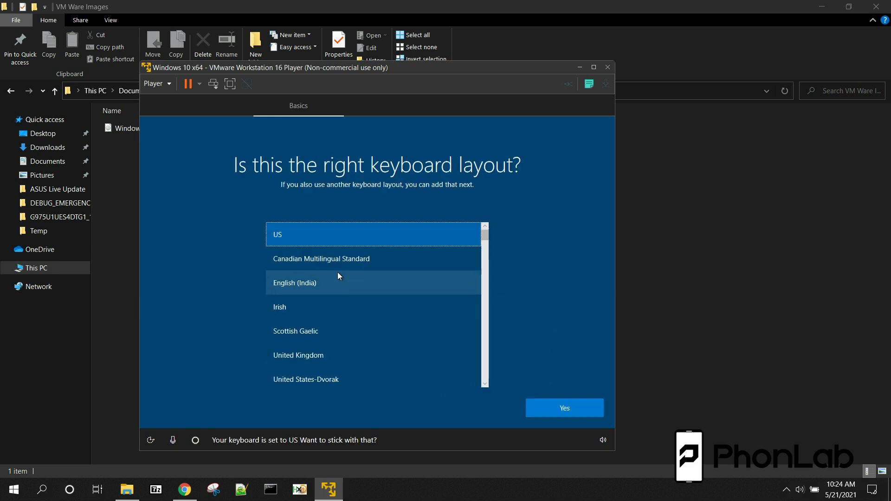
click(572, 412)
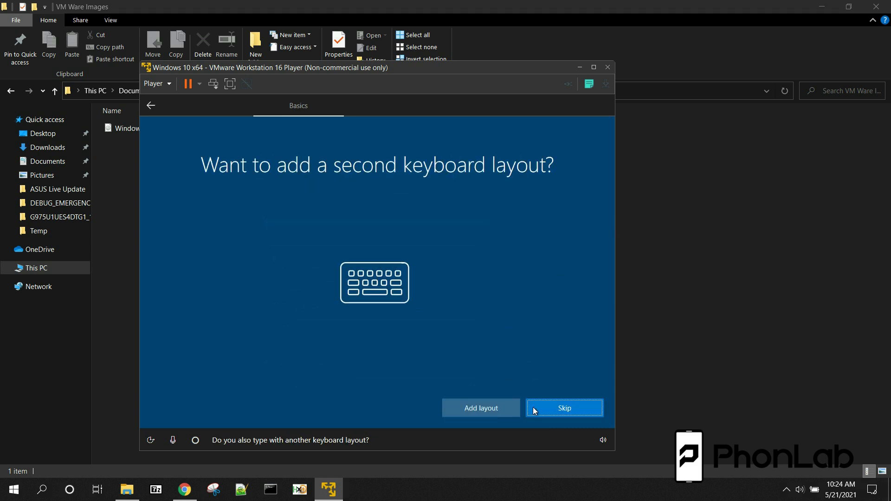
click(558, 407)
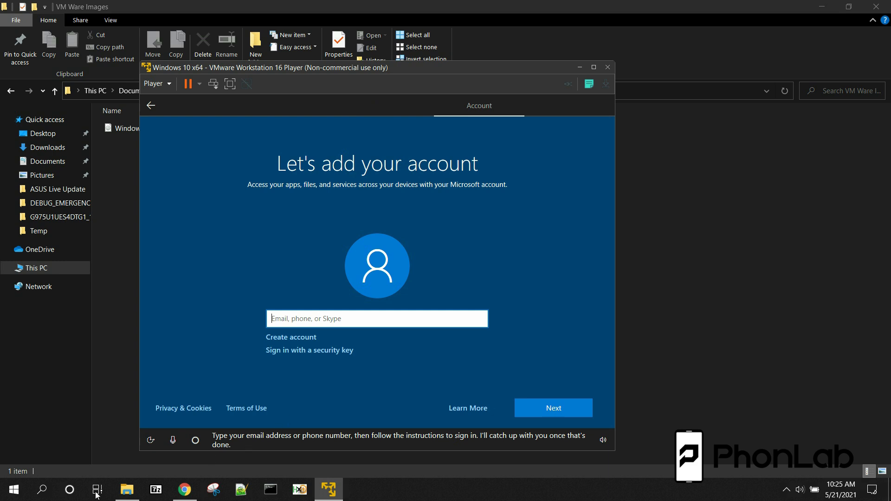
click(173, 408)
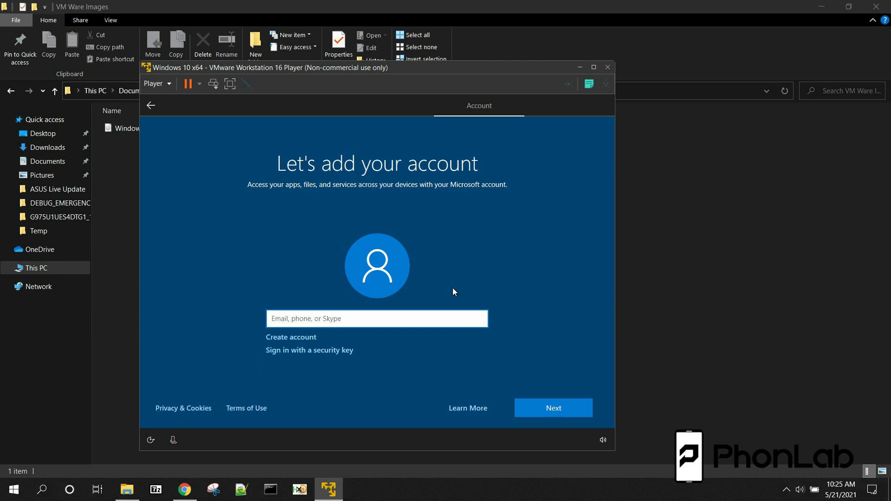
click(290, 338)
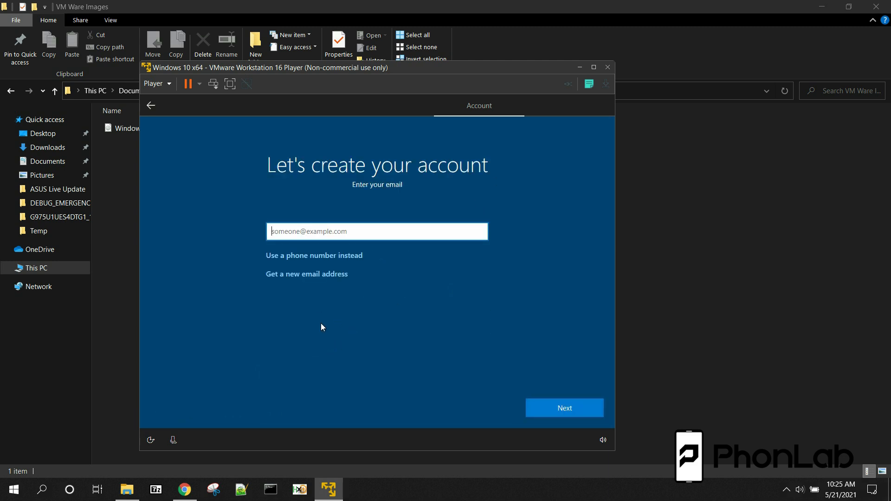
click(150, 106)
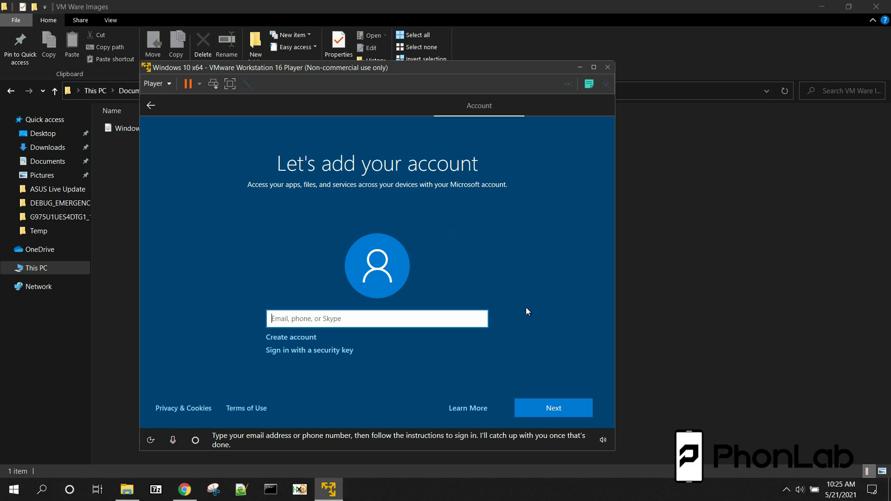
Step: Leave the Microsoft account sign-in and enter the user name for a local account
click(157, 114)
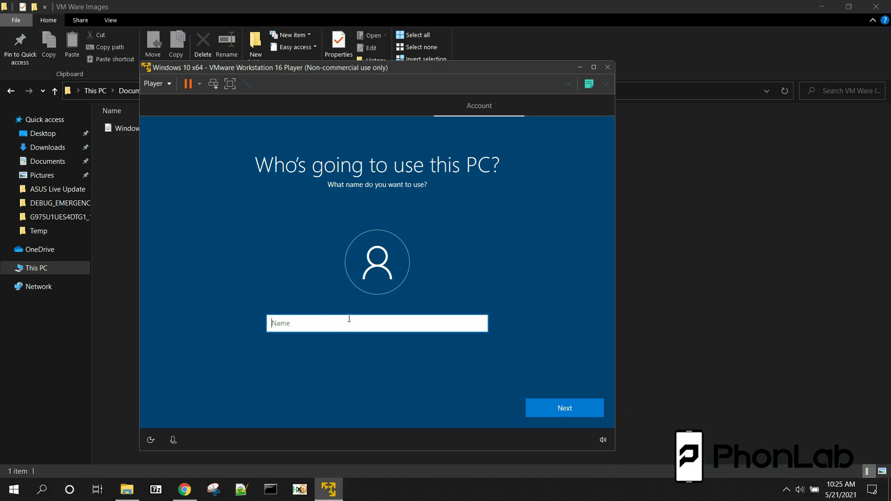
text(rootjunky)
click(552, 402)
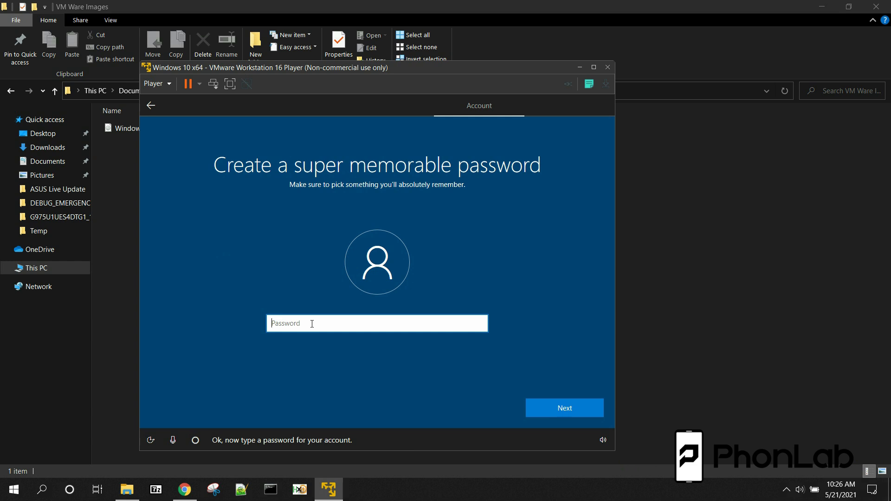
text(********)
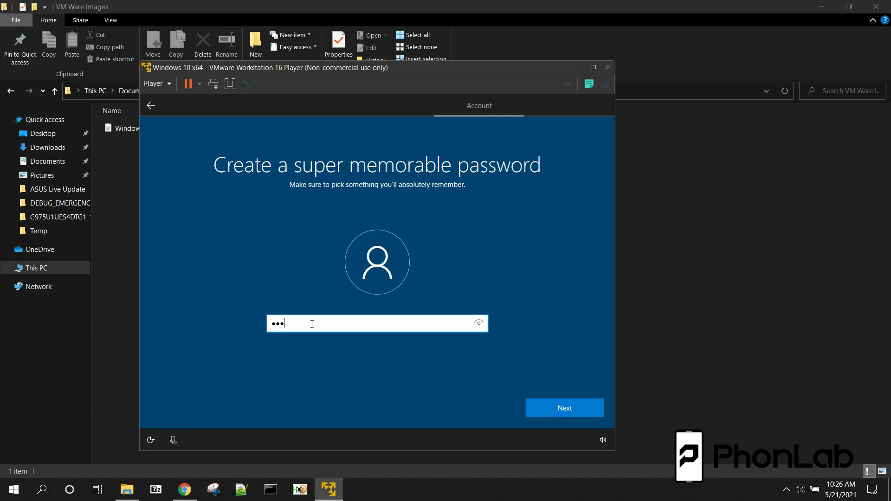
text(*)
key(BackSpace)
key(BackSpace)
key(BackSpace)
key(BackSpace)
key(BackSpace)
key(BackSpace)
key(BackSpace)
key(BackSpace)
key(BackSpace)
text(***)
key(BackSpace)
key(BackSpace)
key(BackSpace)
Step: Enter the local account password and re-enter it in the confirmation field
text(**********)
click(551, 404)
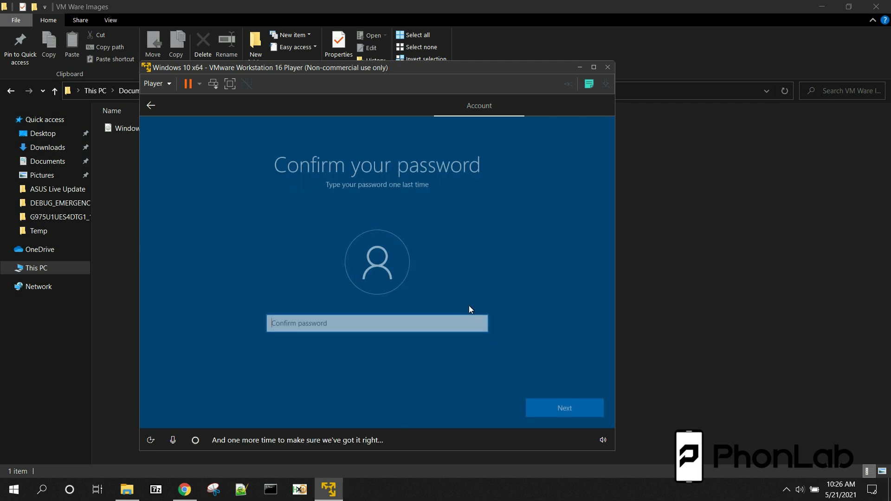
text(*******)
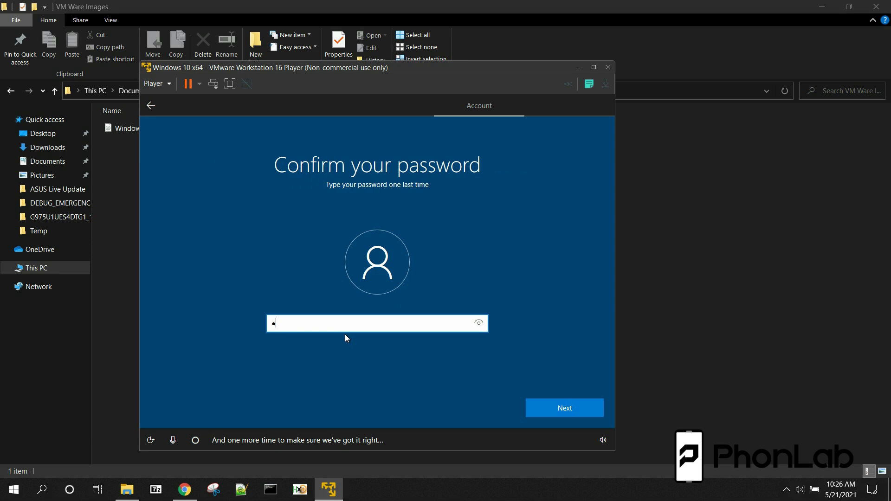
text(***)
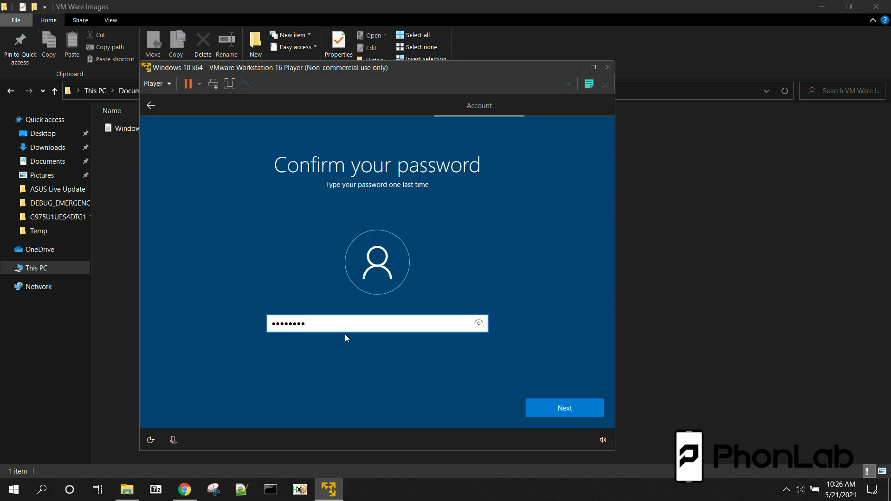
key(Return)
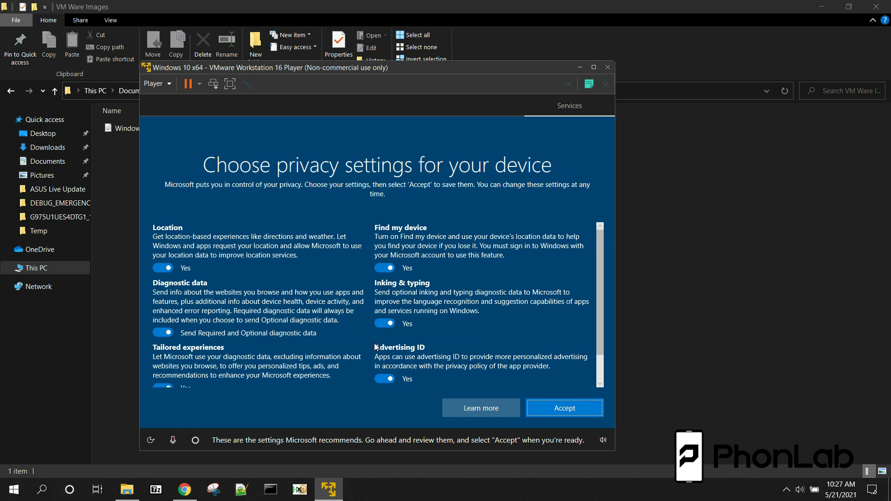
Step: Turn off location, optional diagnostic data, tailored experiences, Find my device, inking & typing and advertising ID, and accept the privacy settings
click(163, 332)
scroll(167, 344, down, 1)
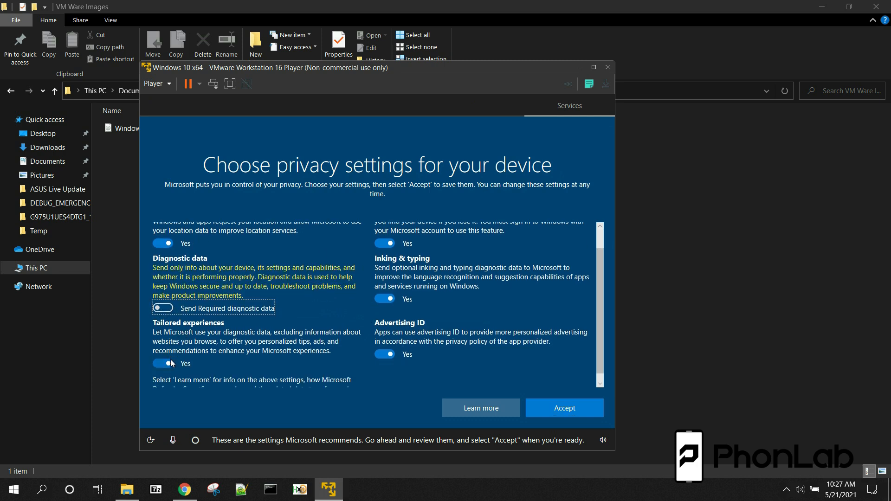
click(167, 363)
click(162, 243)
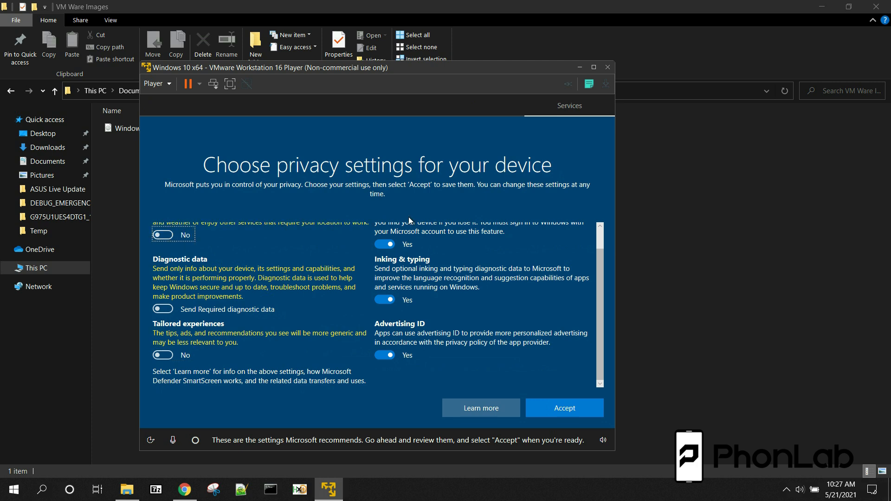
click(385, 245)
click(384, 299)
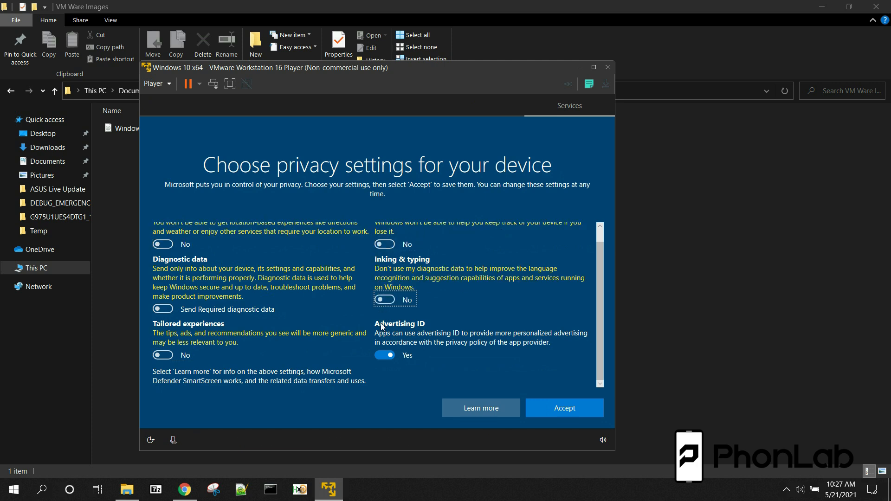
click(384, 355)
scroll(340, 340, up, 1)
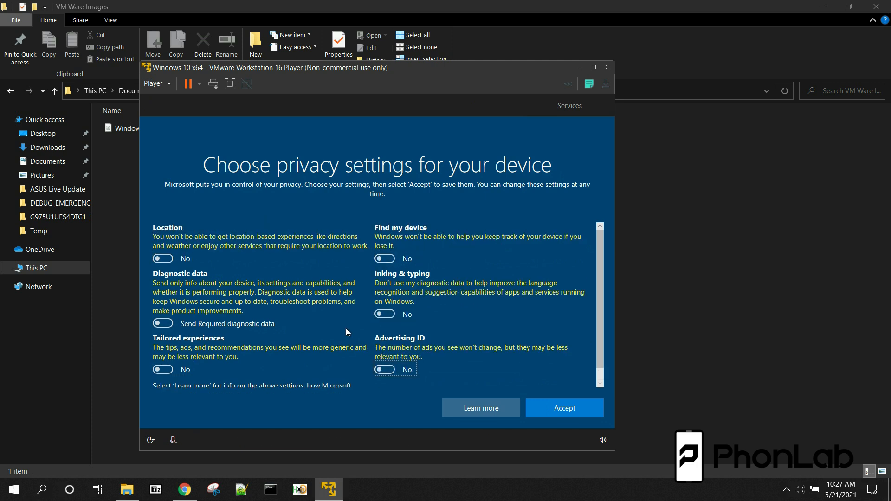
click(586, 403)
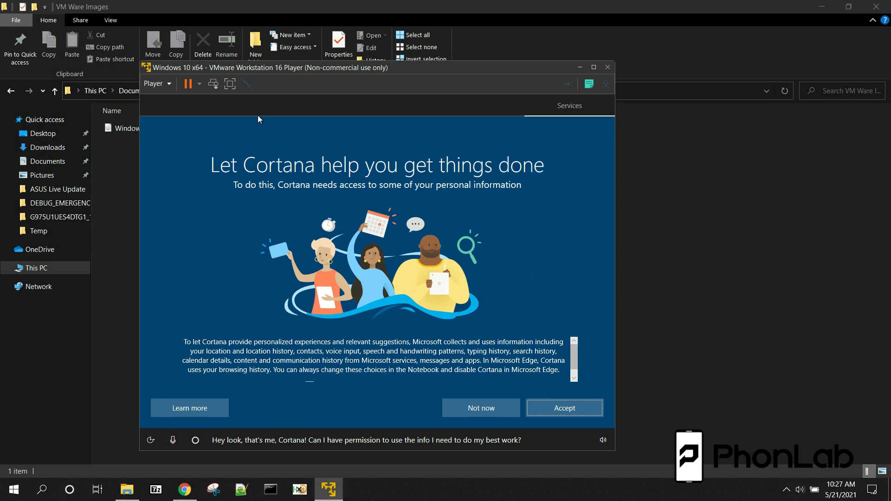
Step: Decline Cortana's access to personal information and postpone the Microsoft Edge introduction on the desktop
click(499, 408)
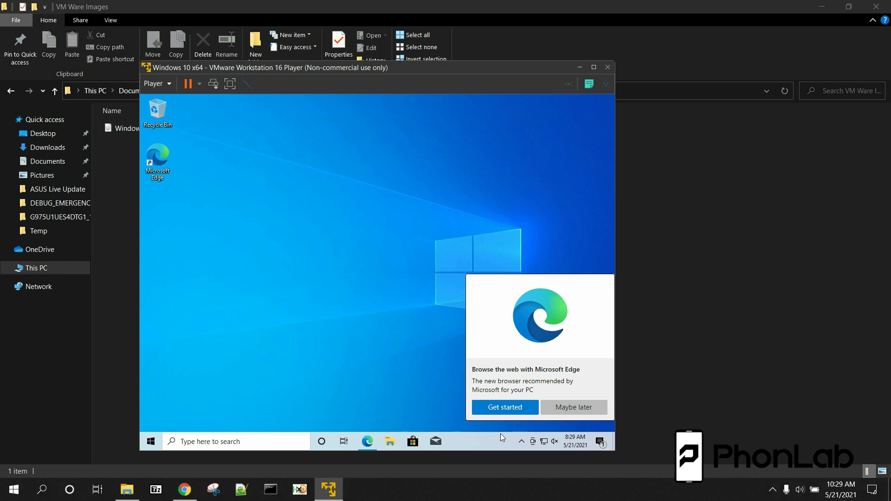
click(564, 409)
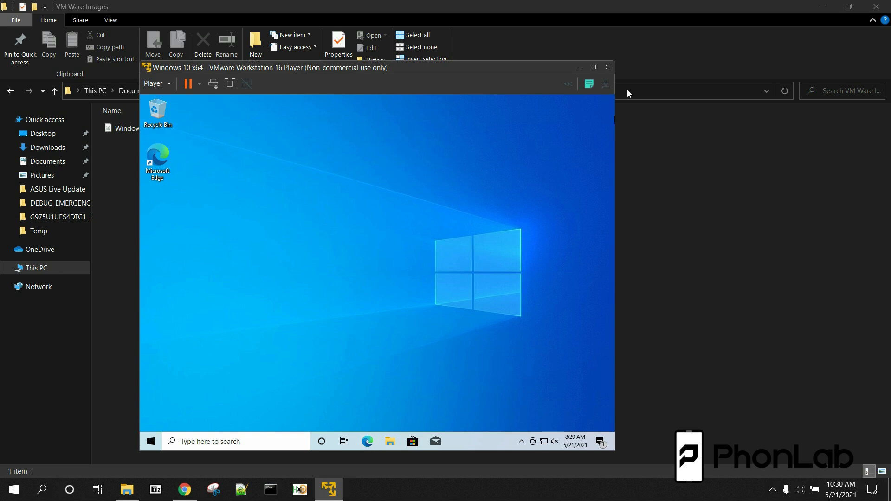
Step: Maximize the virtual machine window, and enter and leave full screen mode
click(594, 68)
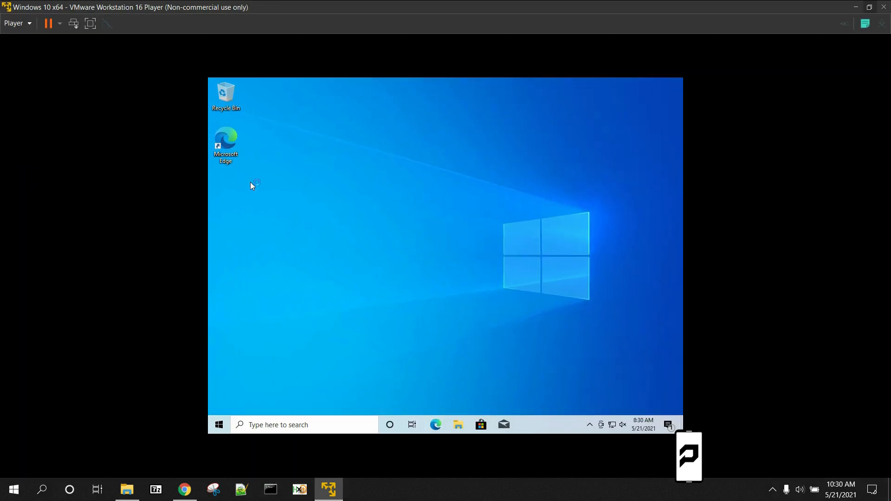
click(90, 24)
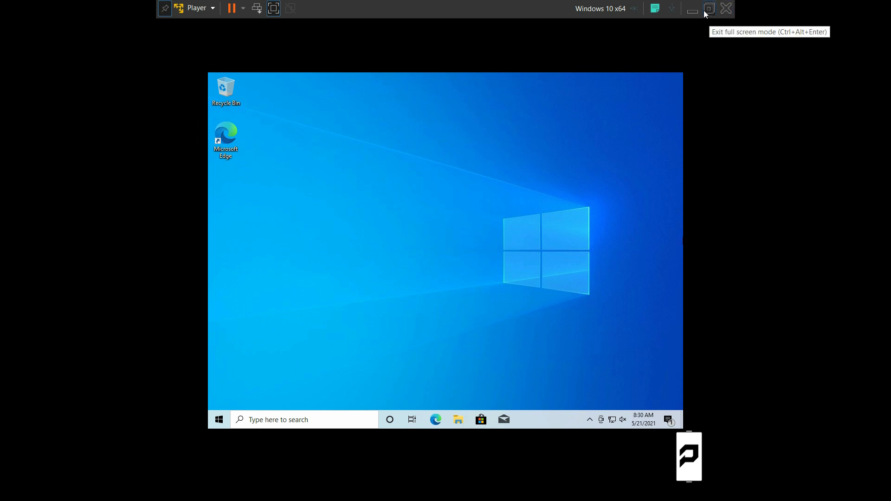
click(273, 8)
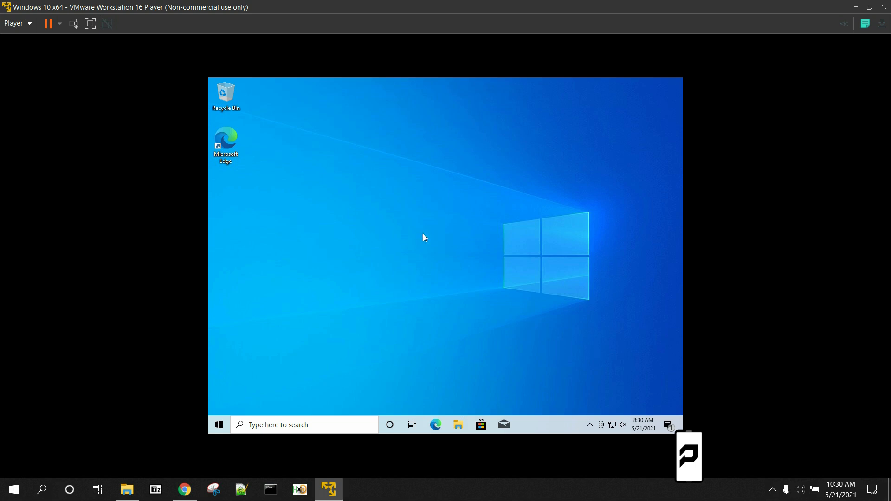
Step: Set the virtual machine's display resolution to 1920 × 1080 in the Windows display settings and keep the change
right_click(444, 225)
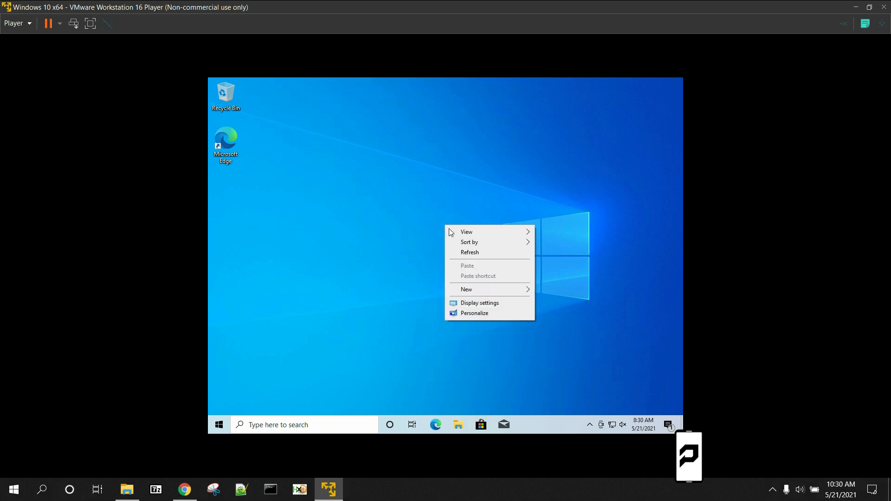
click(477, 305)
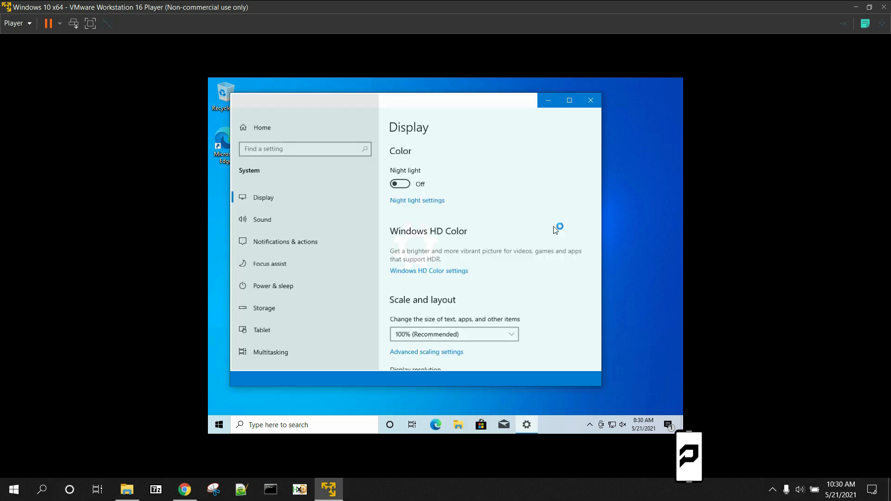
scroll(455, 250, down, 3)
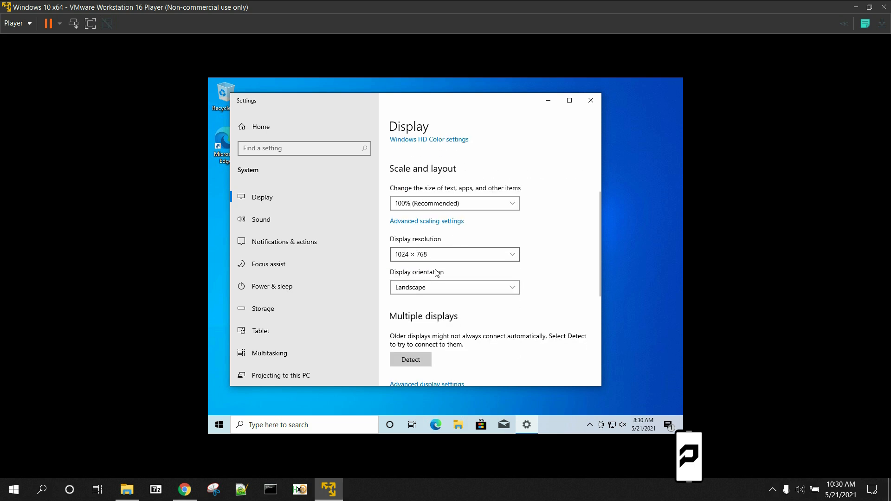
click(437, 258)
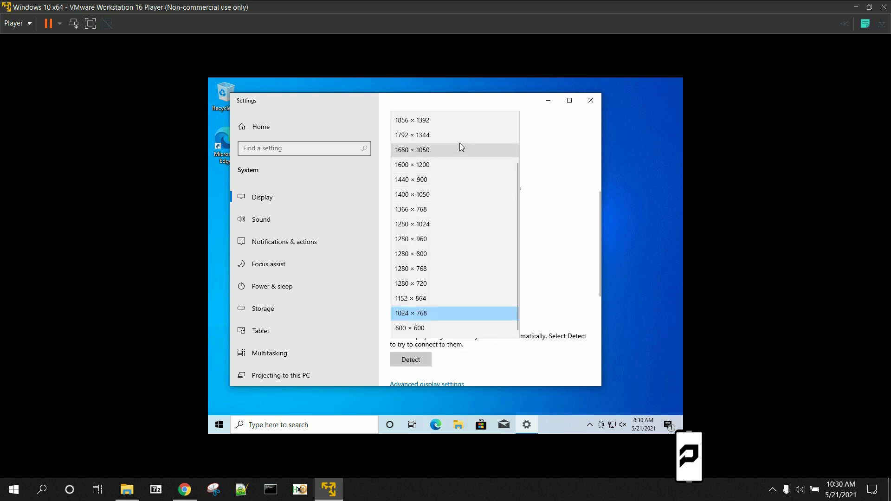
scroll(454, 235, up, 2)
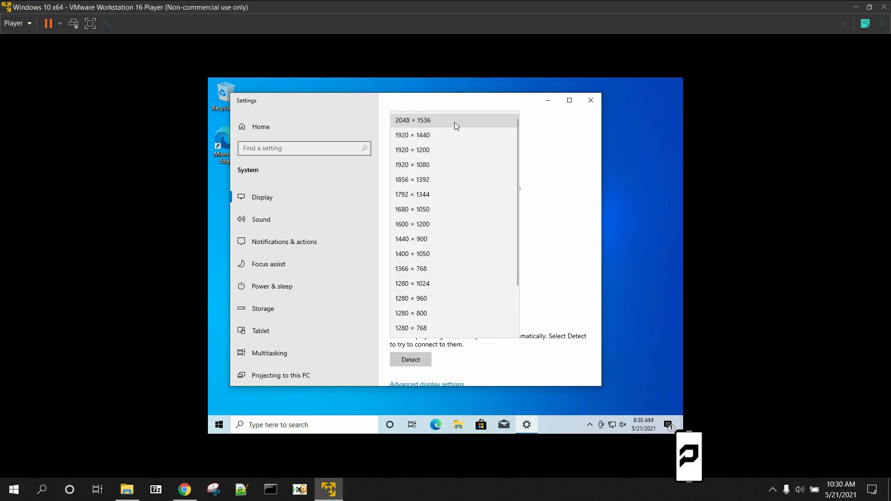
click(441, 163)
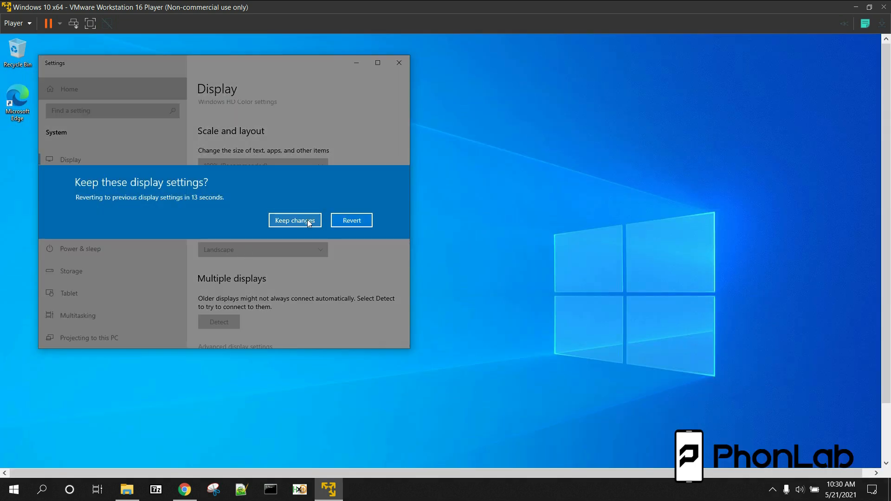
click(307, 220)
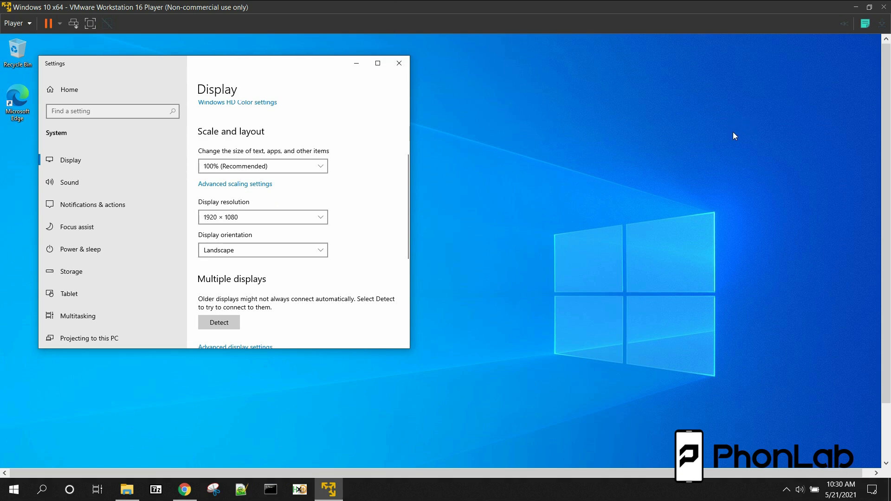
Step: Try the display resolutions 1856 × 1392 and 1792 × 1344, and revert to the previous display settings
click(241, 217)
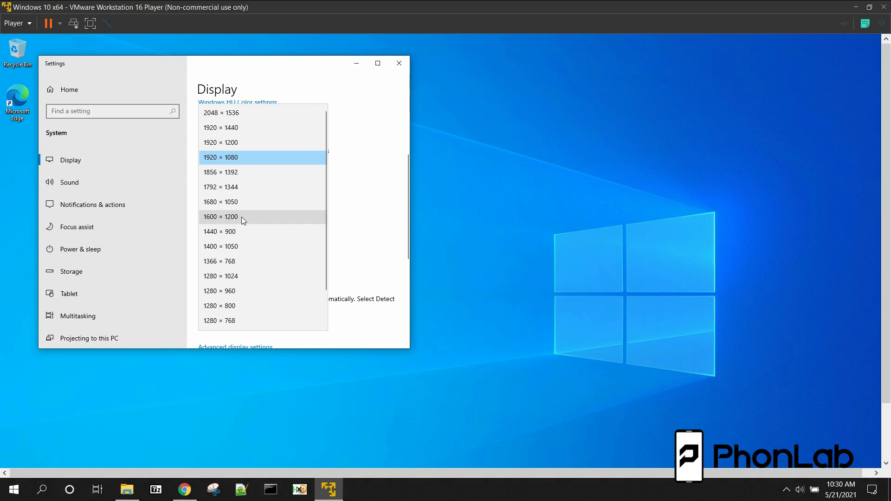
click(245, 172)
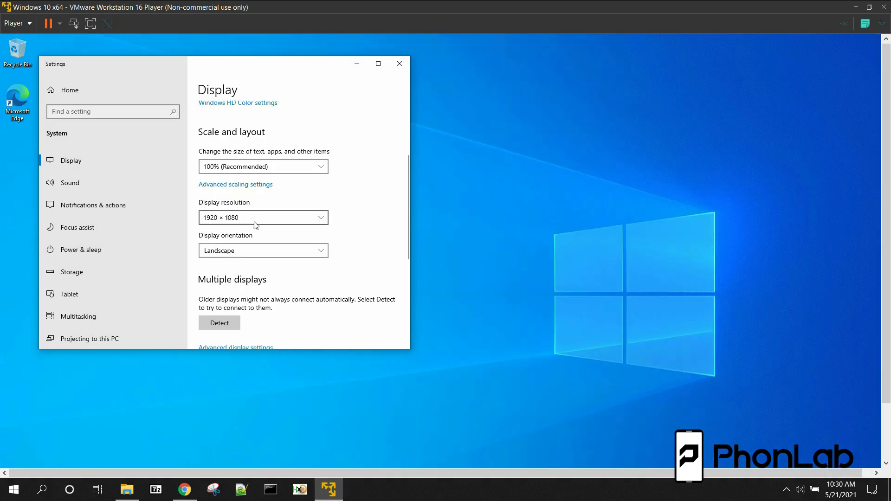
click(254, 221)
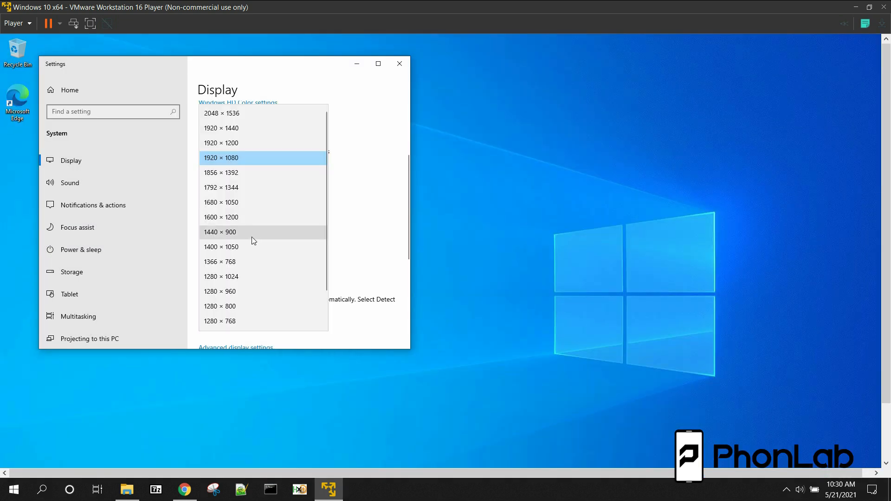
click(248, 189)
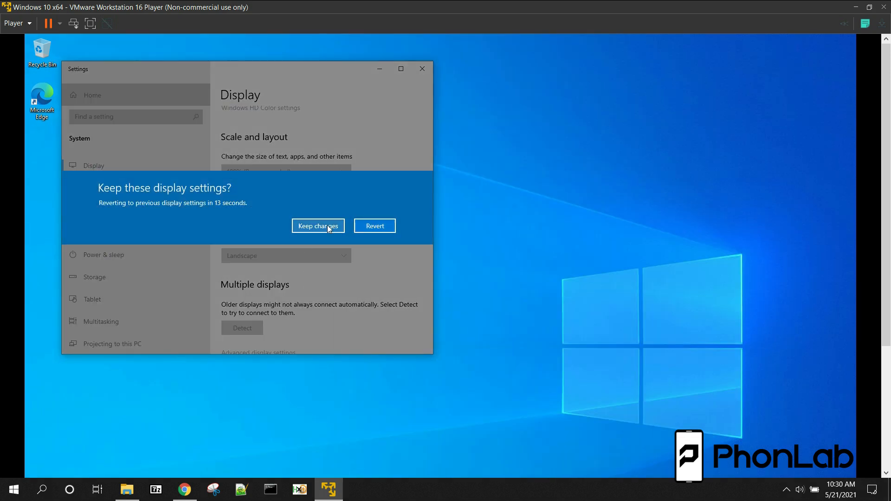
click(365, 227)
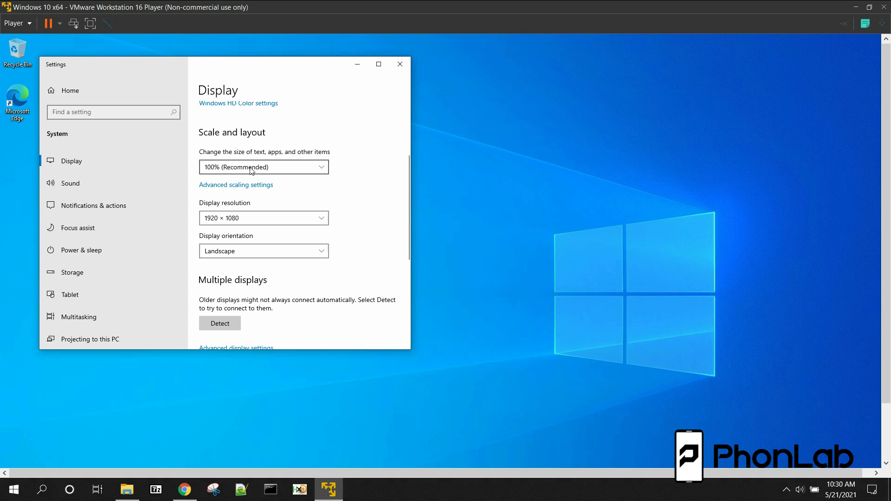
Step: Set the virtual machine's display resolution to 1440 × 900, keep the change, and close the Windows settings
click(250, 219)
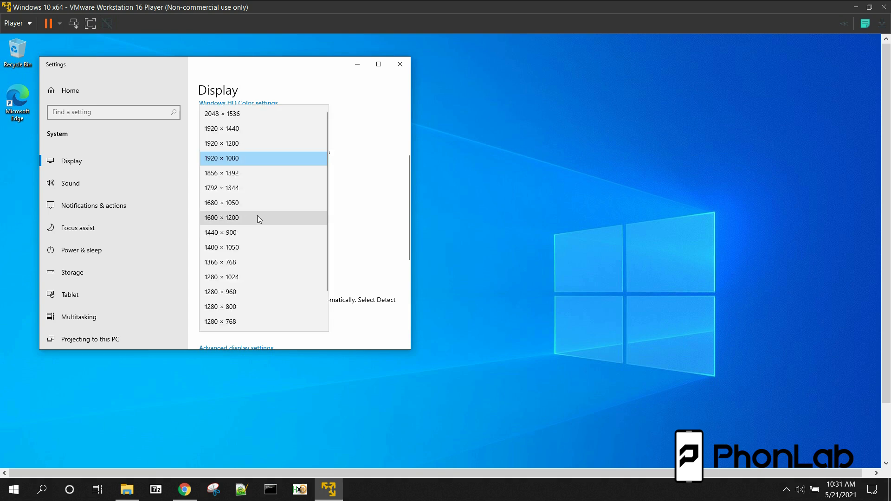
click(252, 231)
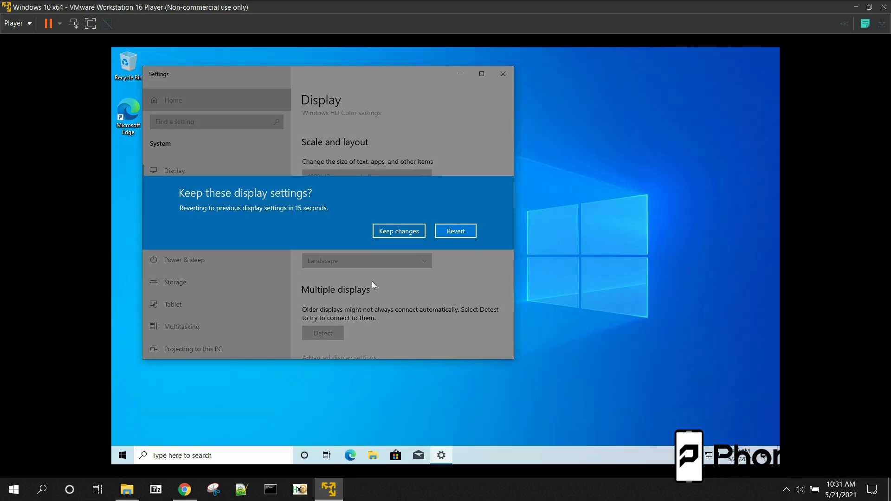
click(405, 231)
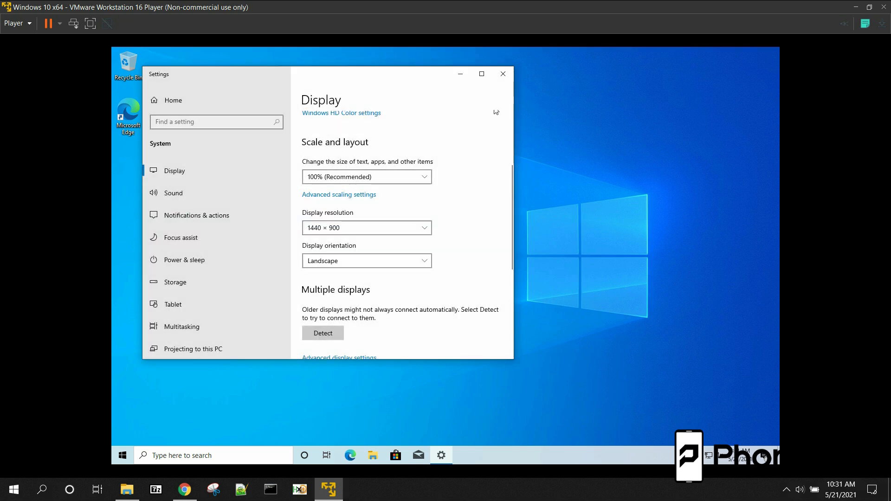
click(501, 78)
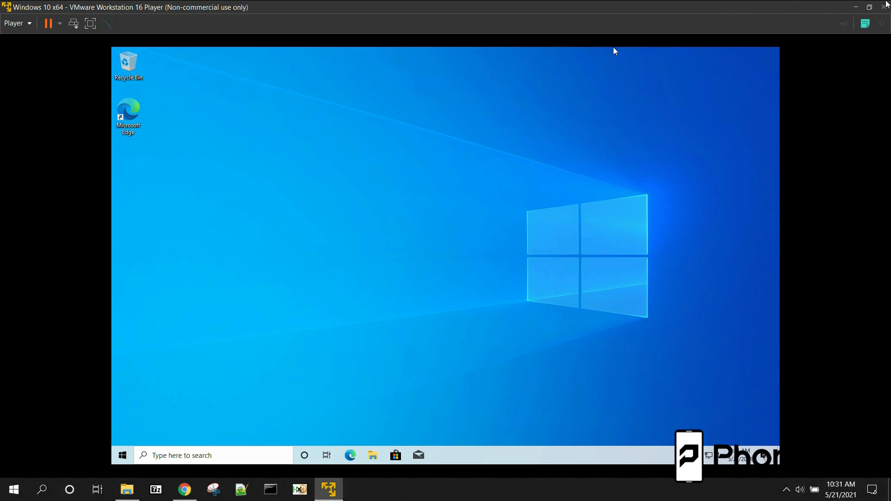
Step: Restore and re-maximize the virtual machine window, and shut down the Windows 10 guest, confirming the power-off
click(870, 7)
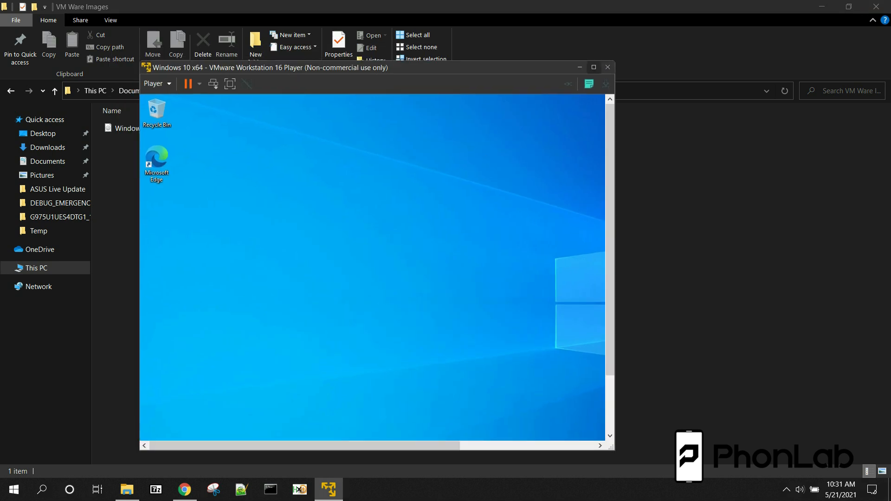
click(593, 68)
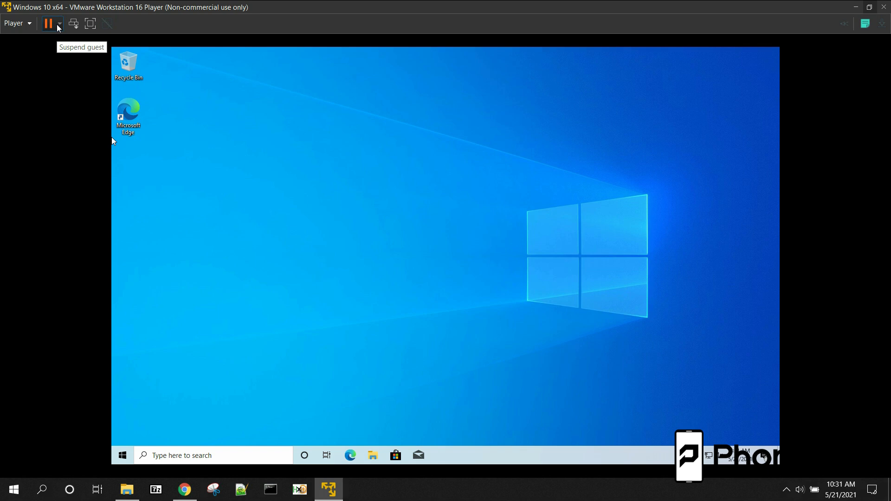
click(27, 24)
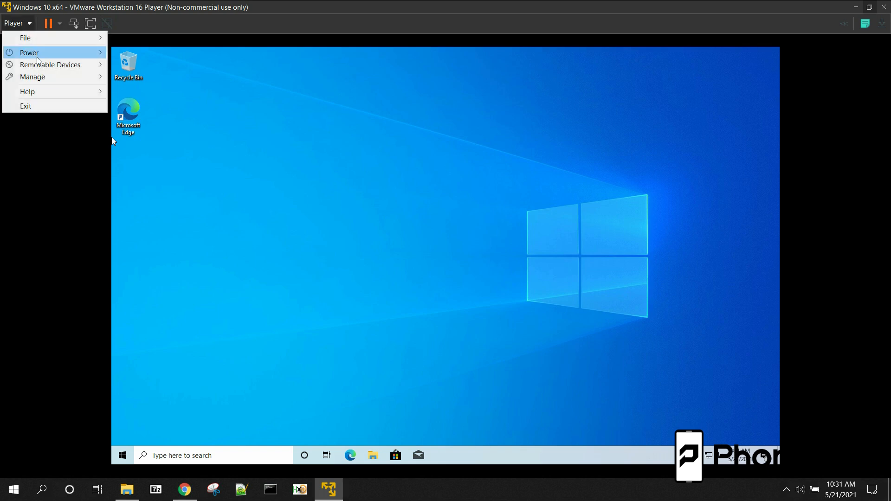
mouse_move(37, 59)
click(151, 67)
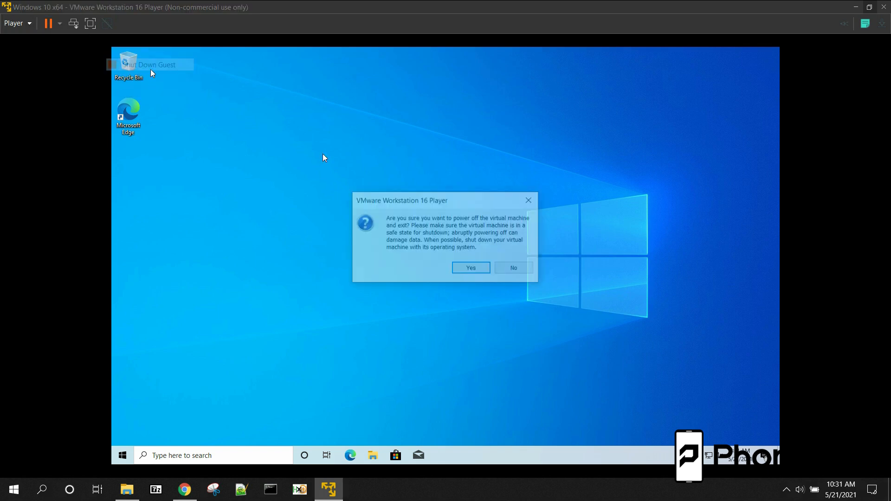
click(470, 268)
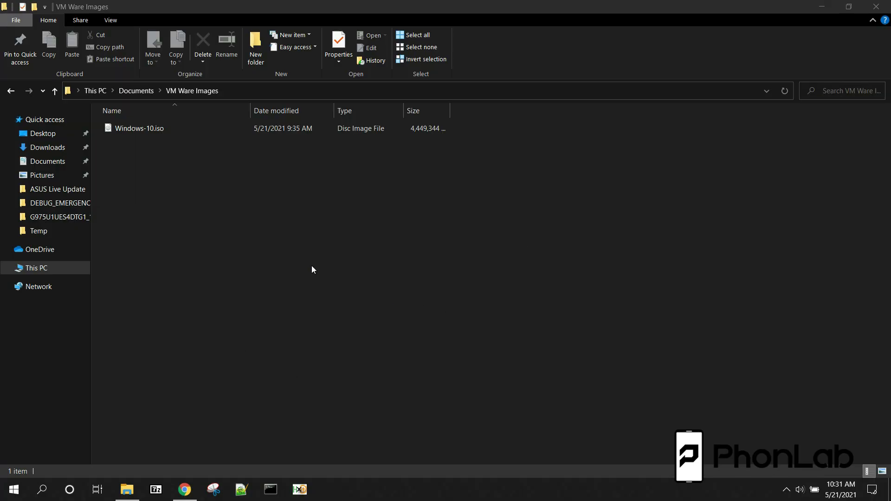
Step: Reopen VMware Workstation 16 Player, start the Windows 10 x64 virtual machine, and maximize its window
click(7, 498)
click(99, 182)
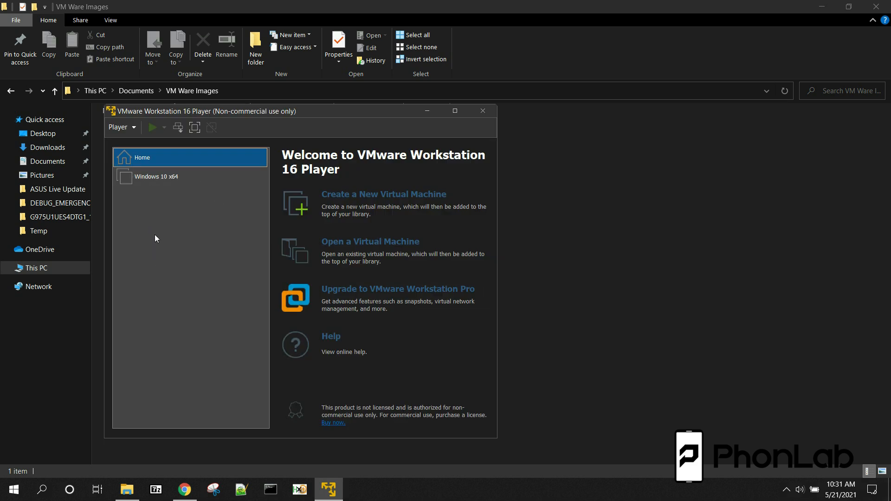
click(160, 179)
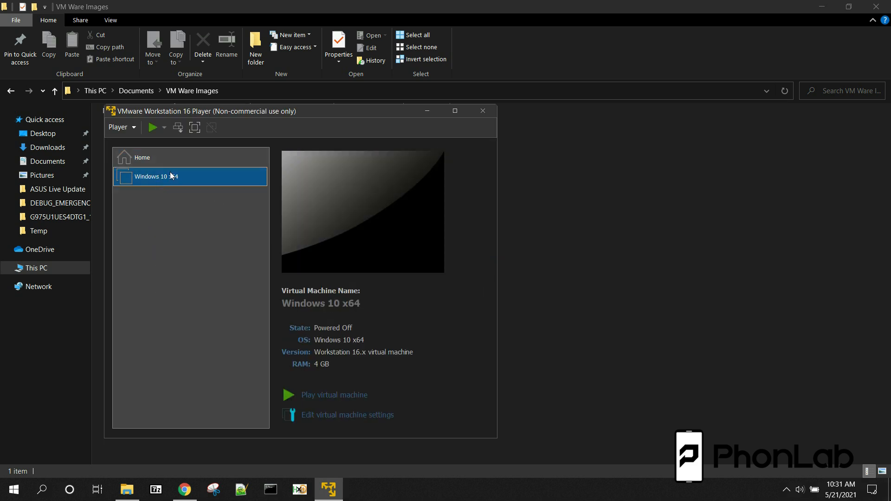
click(320, 398)
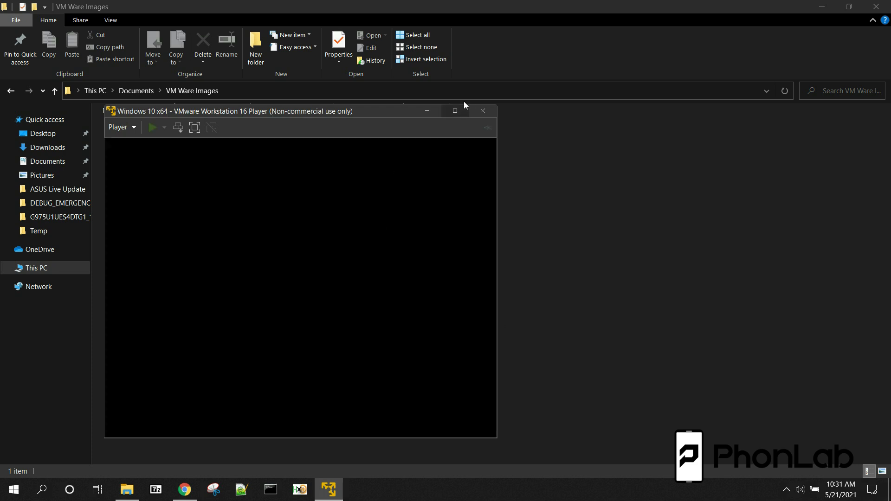
click(455, 111)
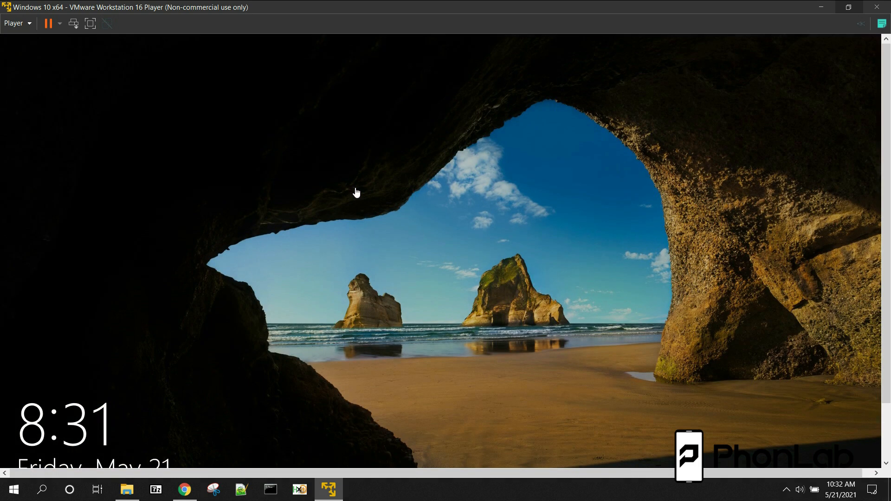
Step: Dismiss the Windows lock screen and sign in to the virtual machine with the account password
click(373, 257)
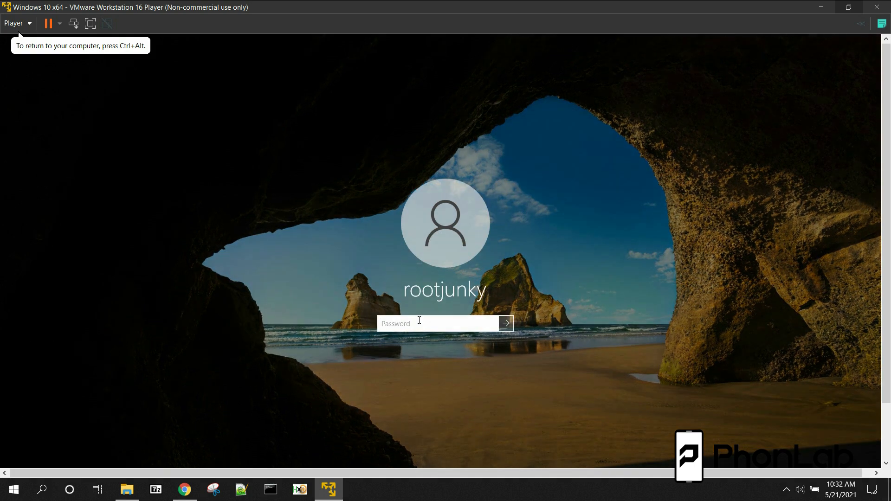
text(•••••••••)
key(Return)
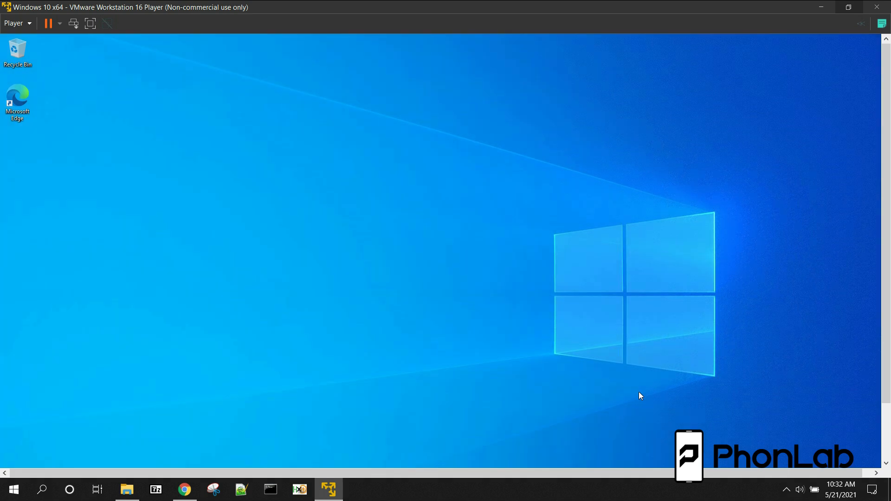
Step: Reapply the 1440 × 900 display resolution in the restarted guest, keep it, minimize the settings, and restore the virtual machine window to its smaller size
right_click(364, 216)
click(408, 291)
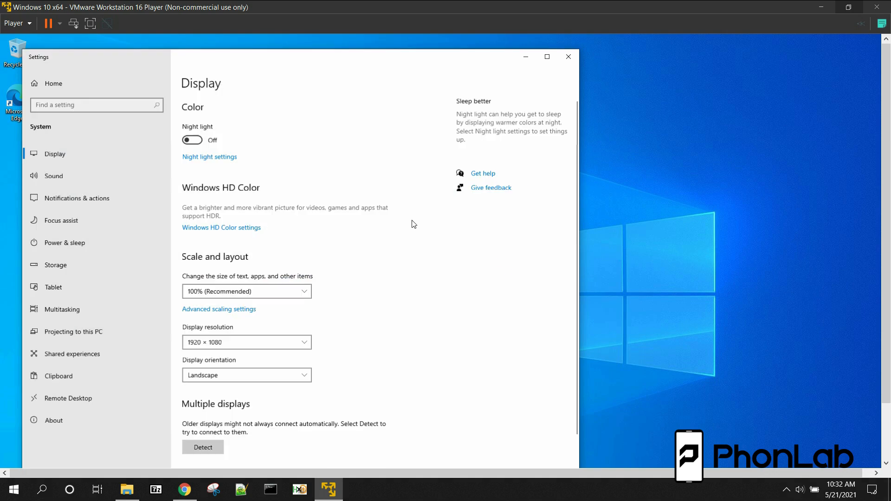
click(304, 342)
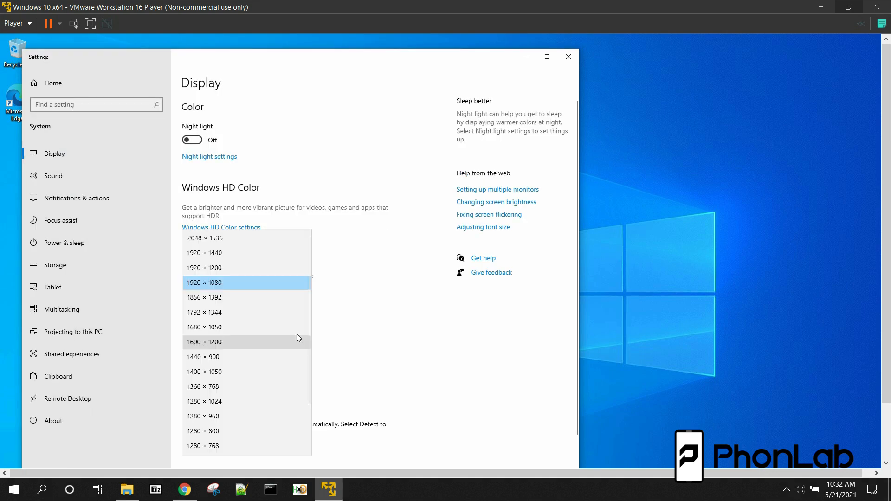
click(229, 356)
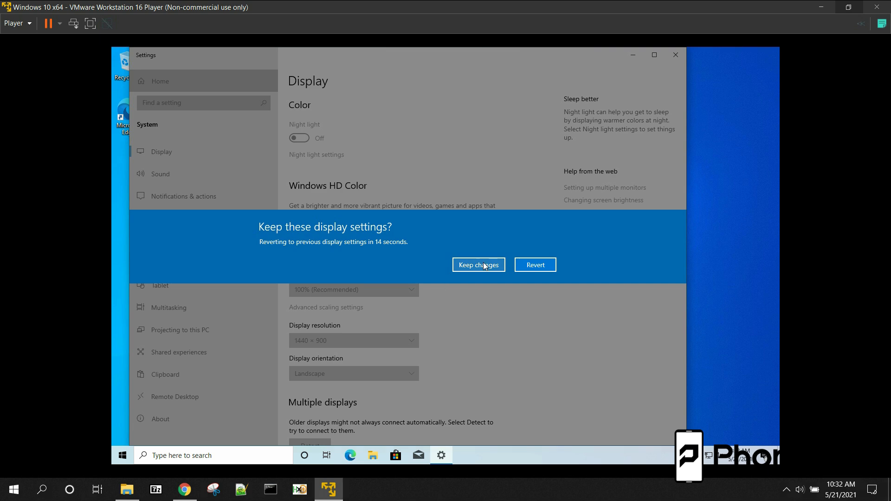
click(484, 266)
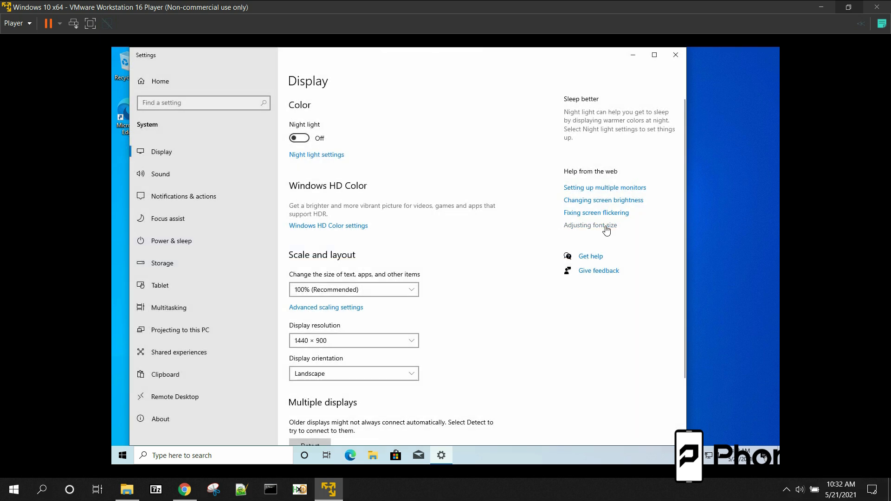
scroll(464, 330, down, 2)
scroll(540, 348, up, 3)
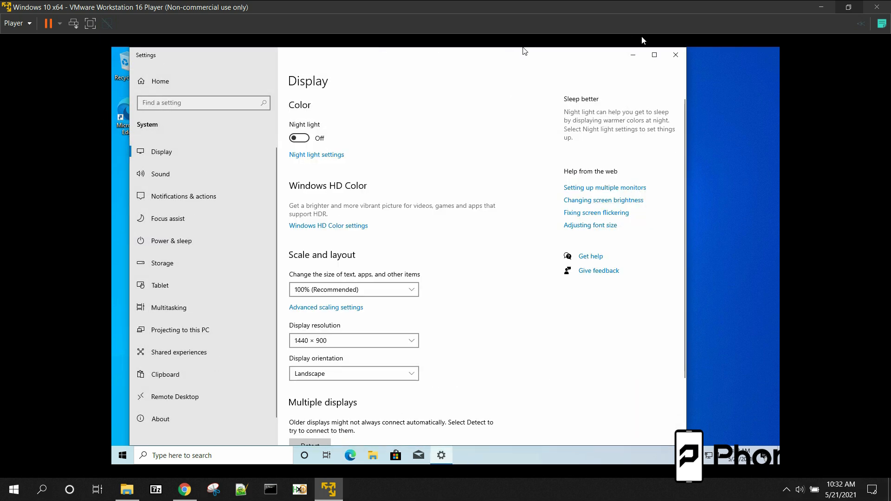
click(633, 55)
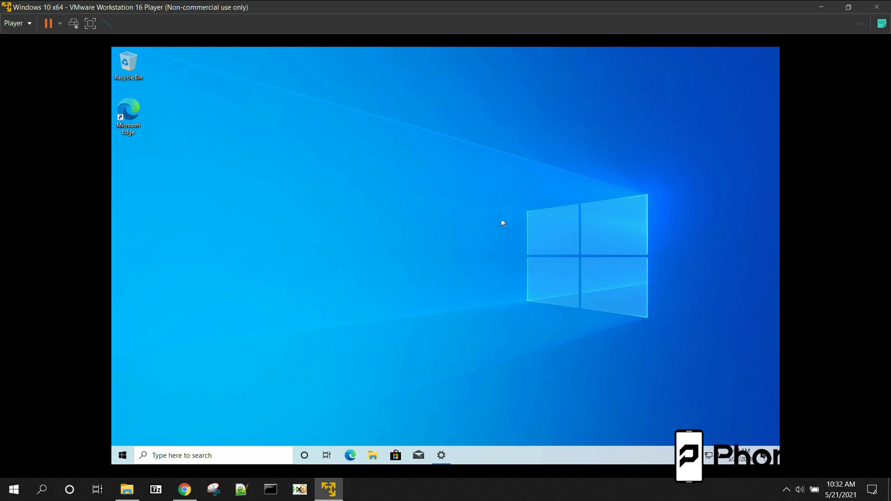
click(844, 7)
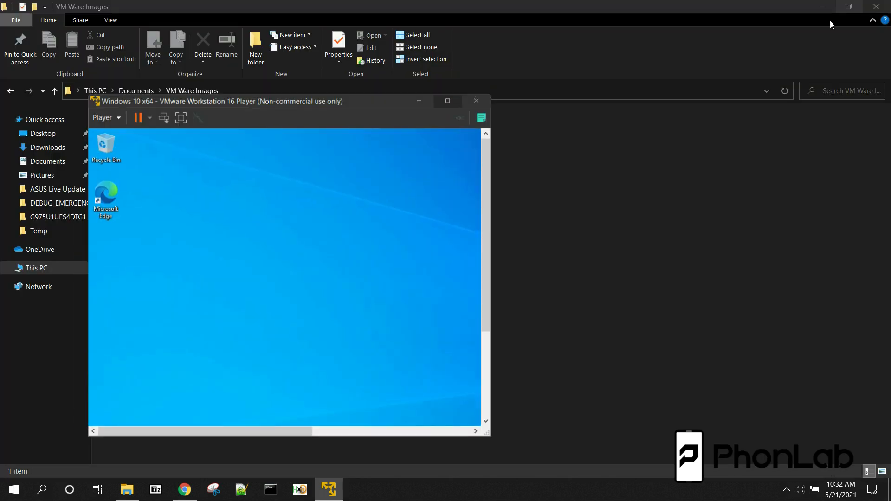